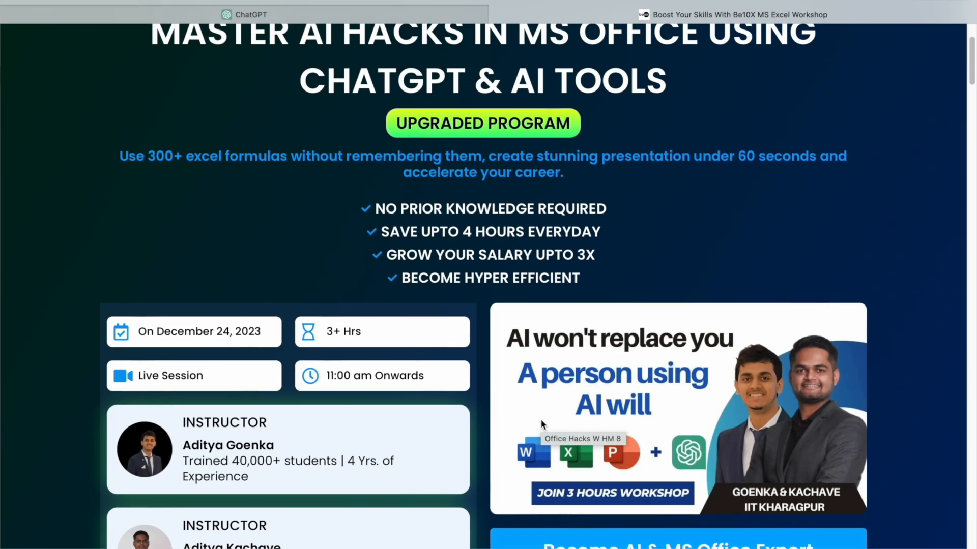
Look through the MS Office and AI workshop page, covering its schedule, course benefits, learning topics and registration bonuses.
scroll(542, 425, "down", 5)
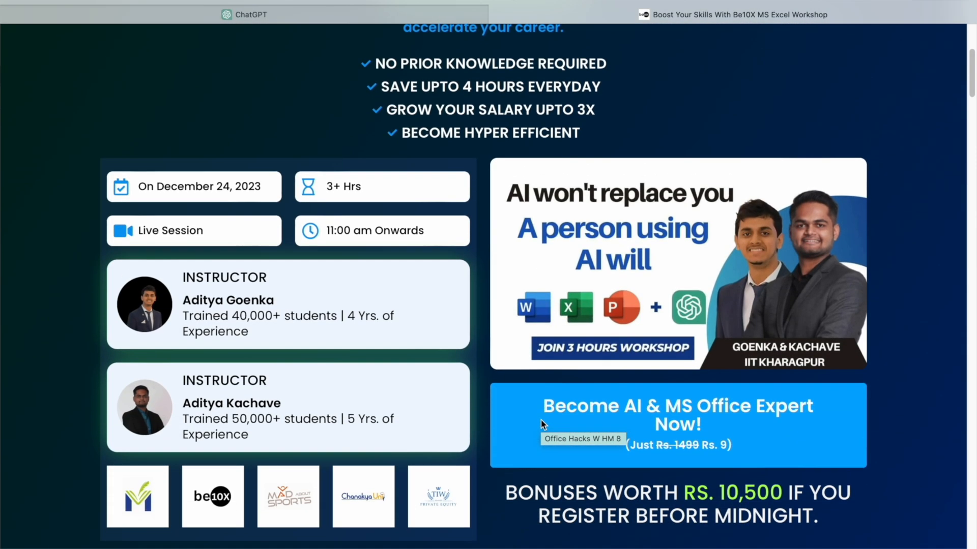
scroll(541, 420, "down", 5)
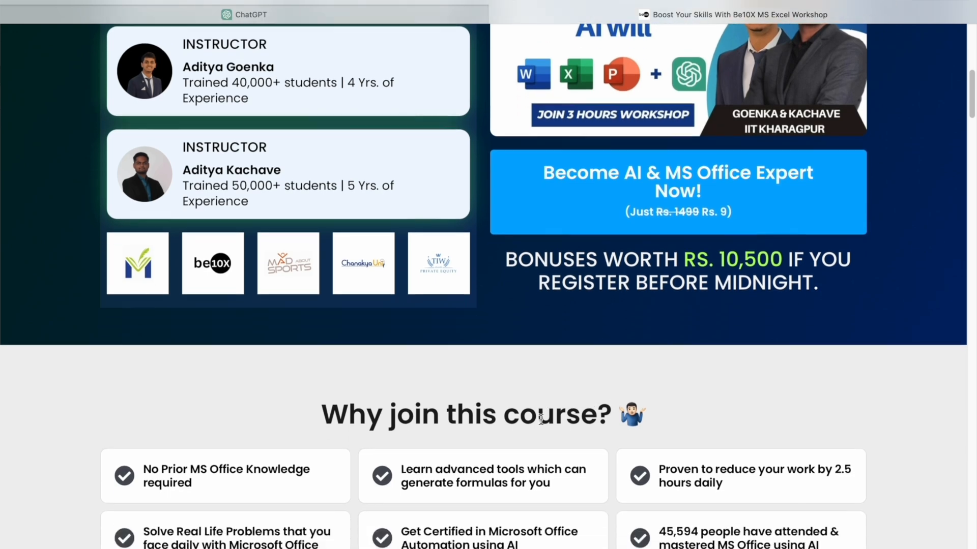
scroll(541, 420, "down", 5)
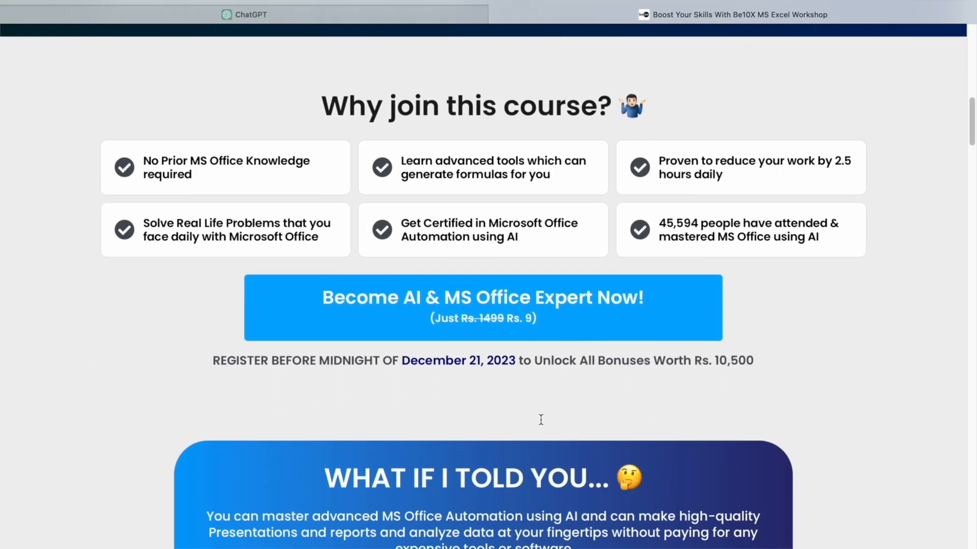
scroll(540, 419, "down", 7)
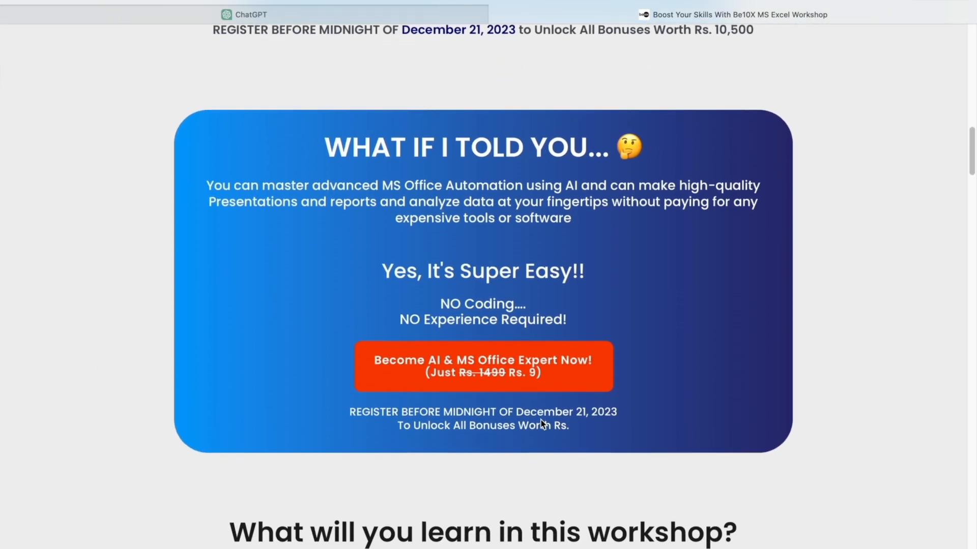
scroll(541, 420, "down", 7)
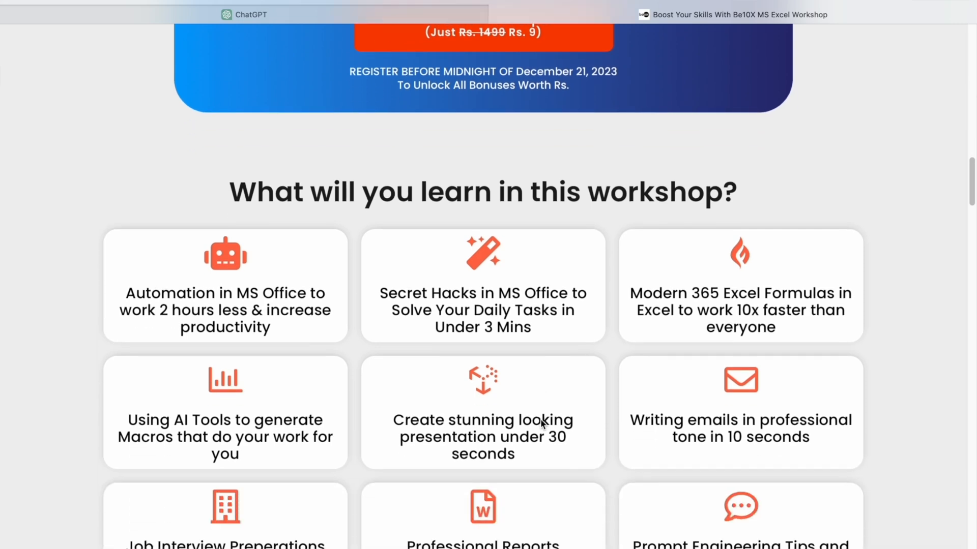
scroll(540, 420, "down", 5)
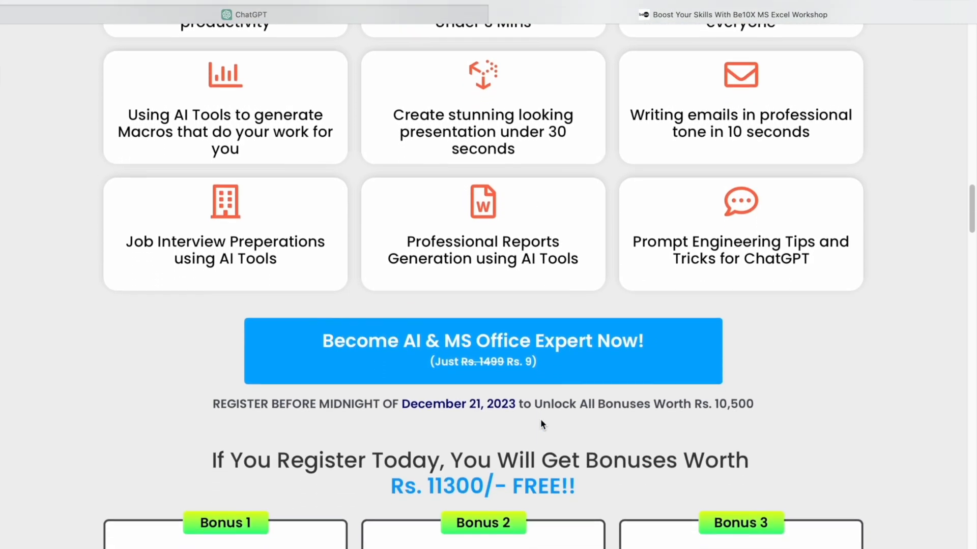
scroll(540, 420, "down", 4)
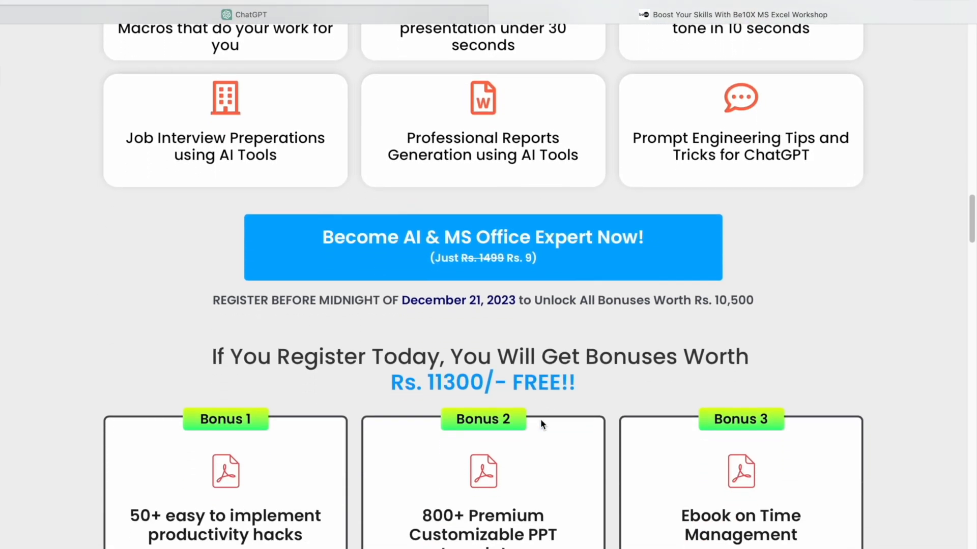
scroll(540, 421, "down", 5)
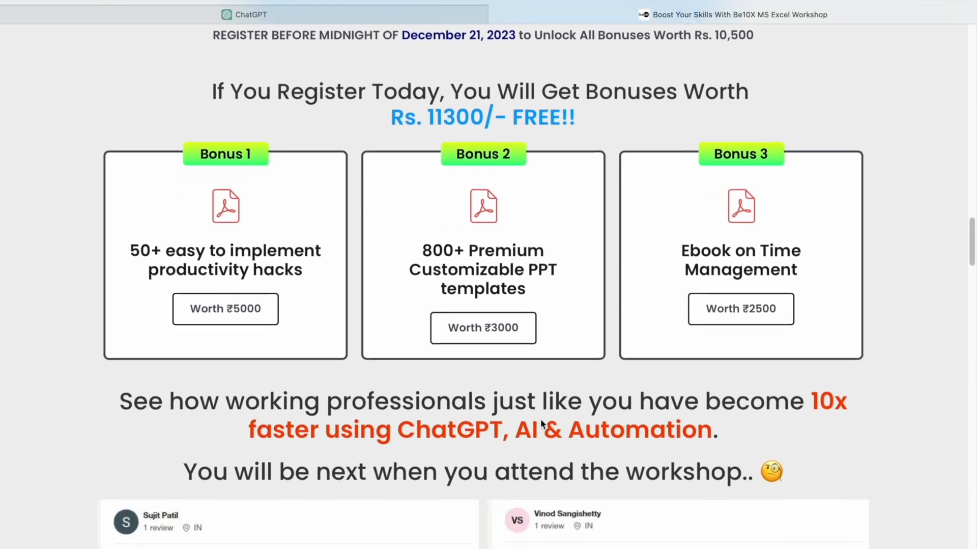
scroll(540, 420, "down", 2)
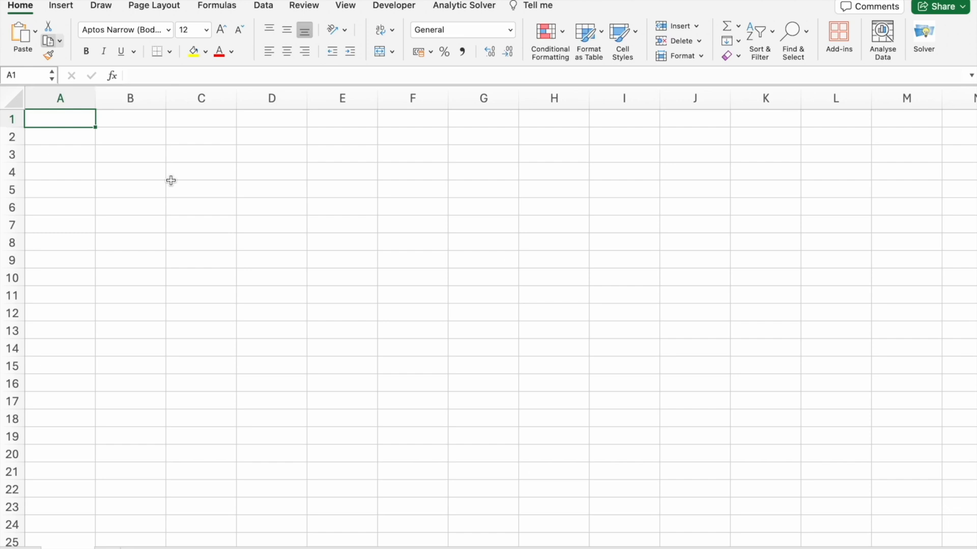
In Excel, import universitydatasets.csv as a Text/CSV source with Get Data (Power Query) and open it for transformation.
left_click(262, 10)
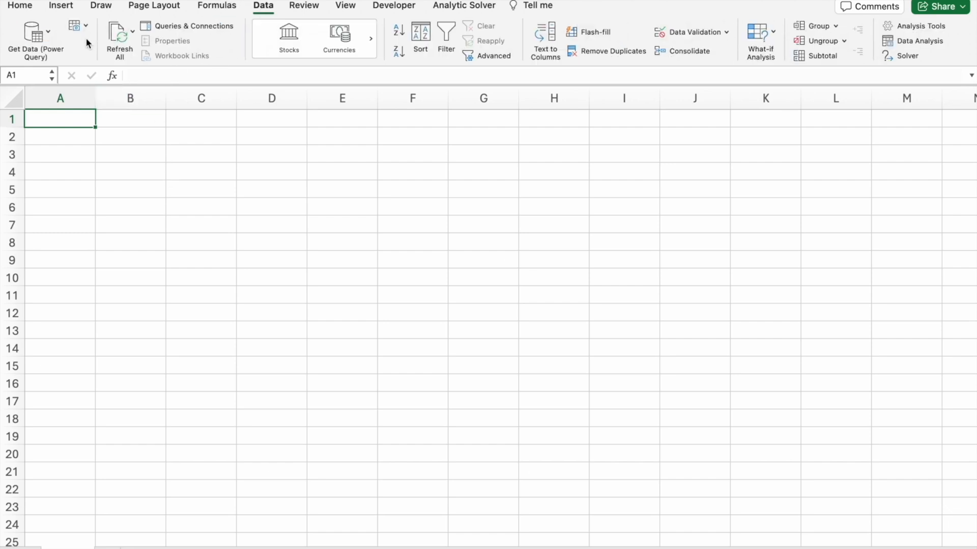
left_click(31, 34)
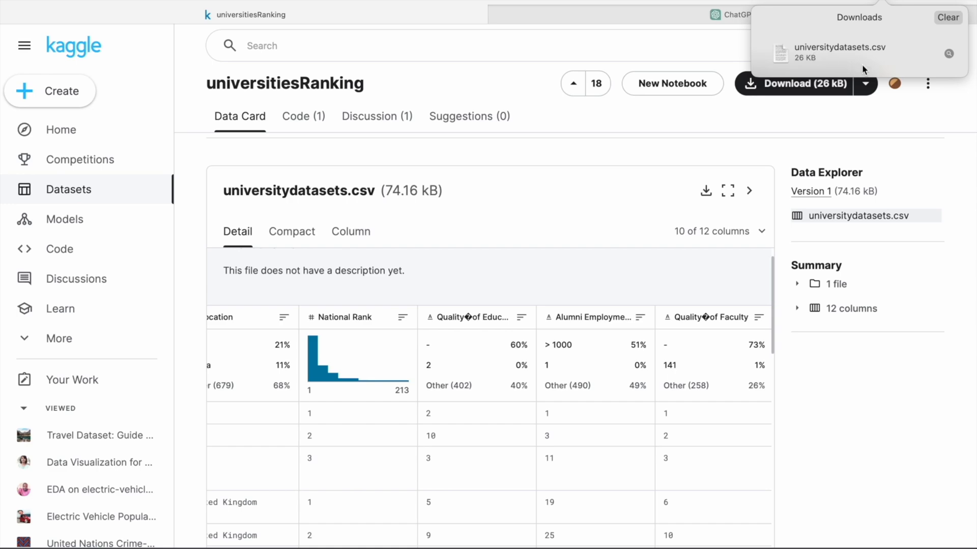
key("ctrl+Left")
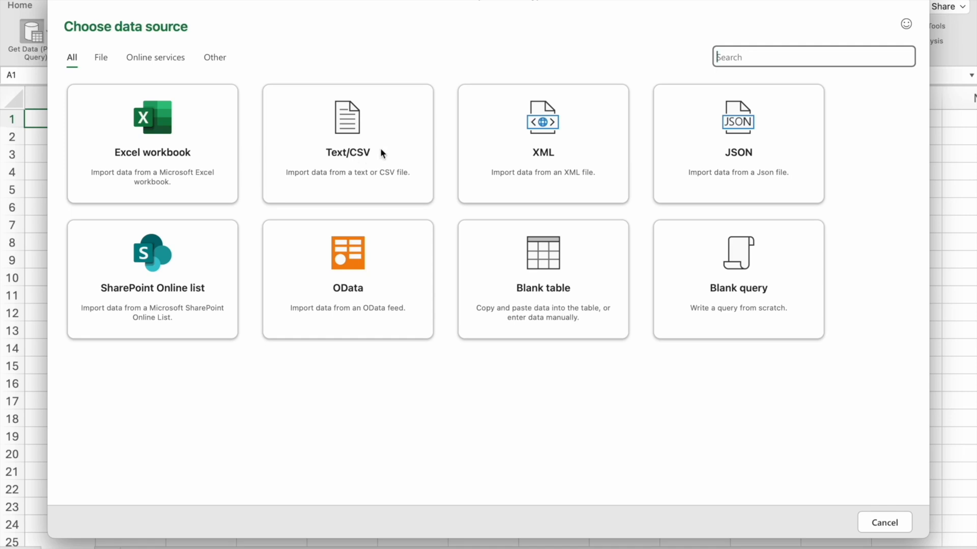
left_click(366, 147)
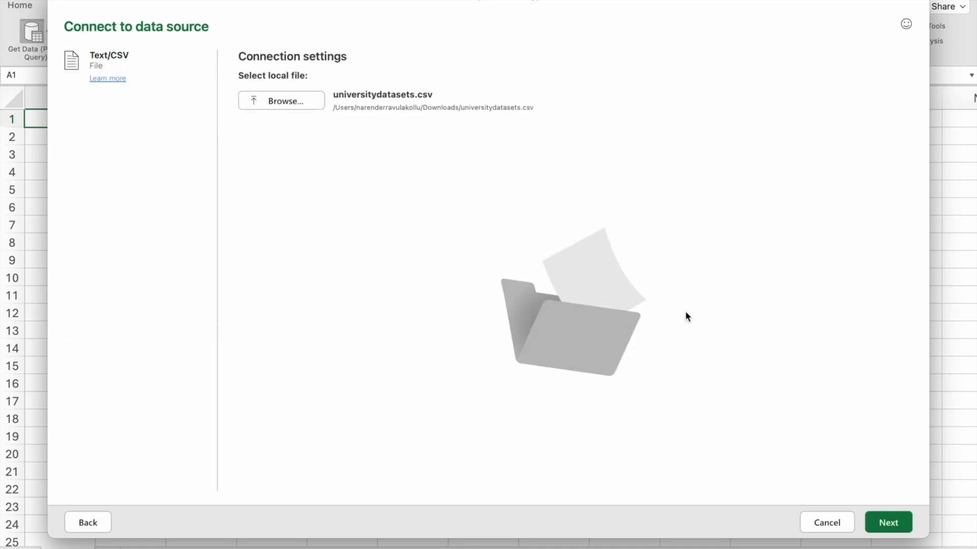
left_click(897, 524)
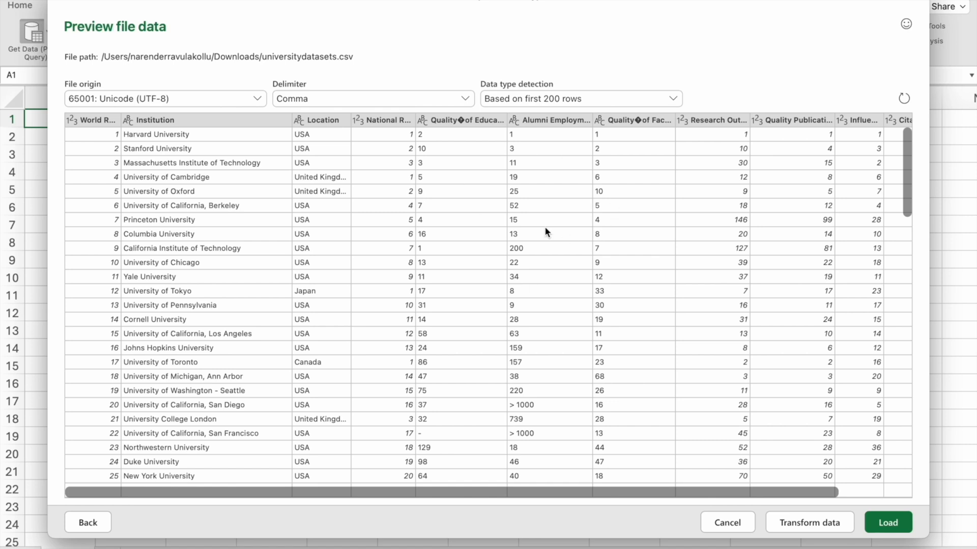
scroll(545, 226, "right", 5)
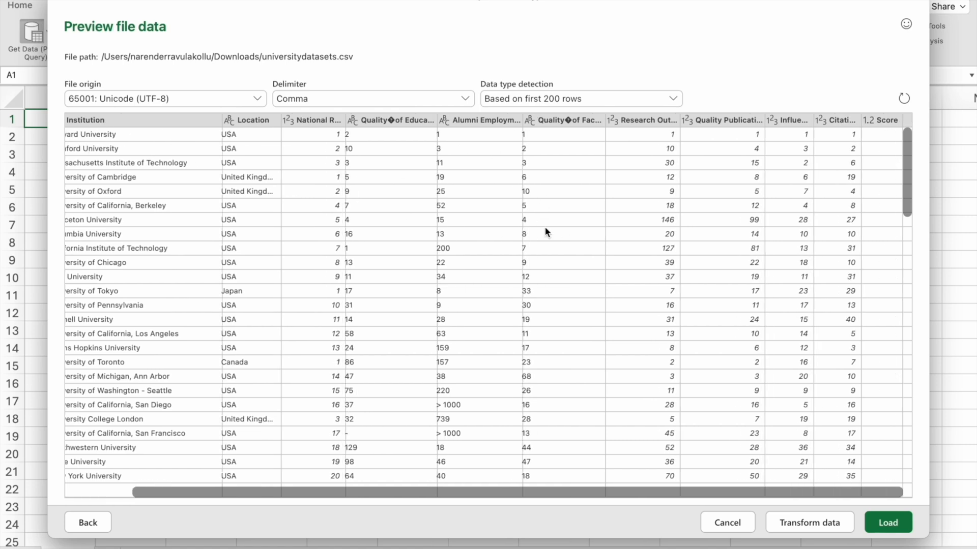
left_click(792, 526)
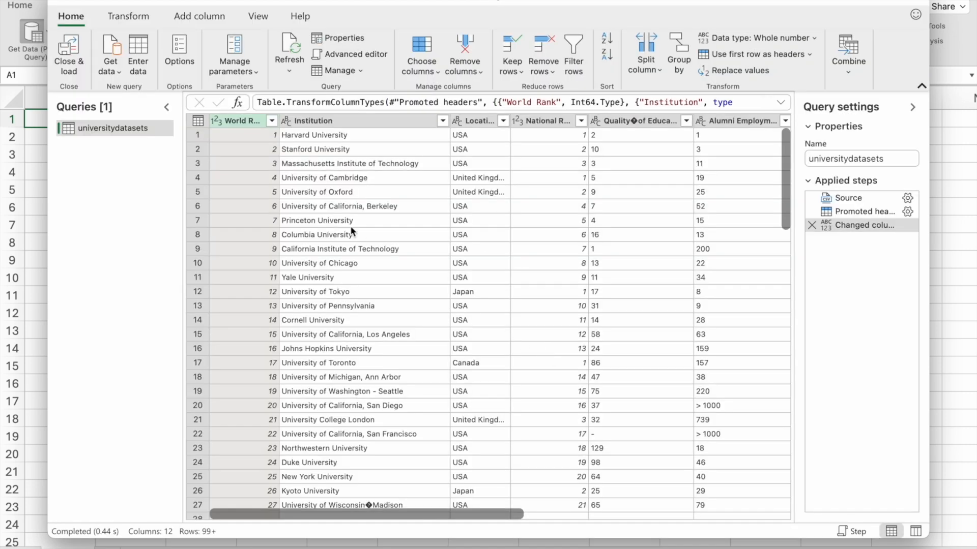
Widen the World Rank and Location columns in the query preview so their full headers fit.
left_click(239, 121)
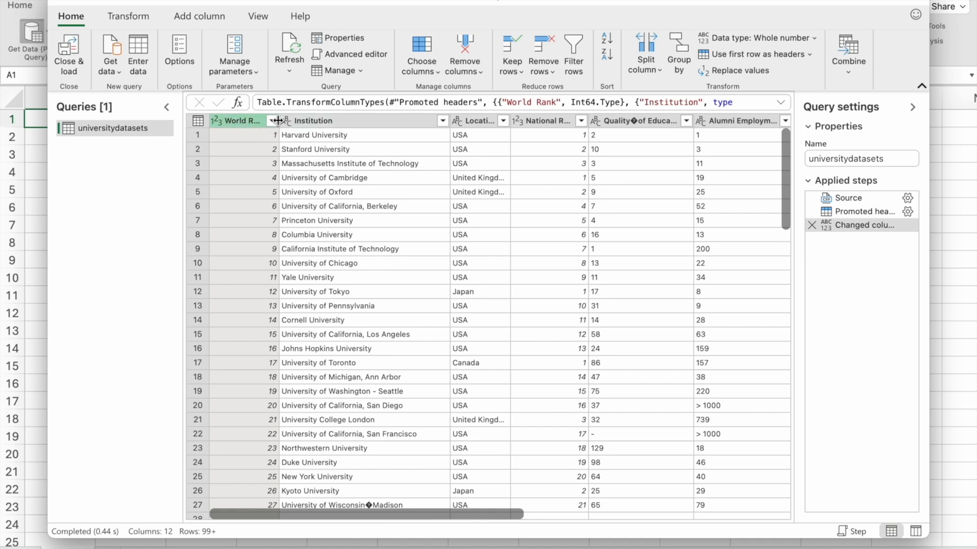
mouse_move(279, 120)
left_mouse_down()
mouse_move(322, 121)
mouse_move(282, 115)
left_mouse_up()
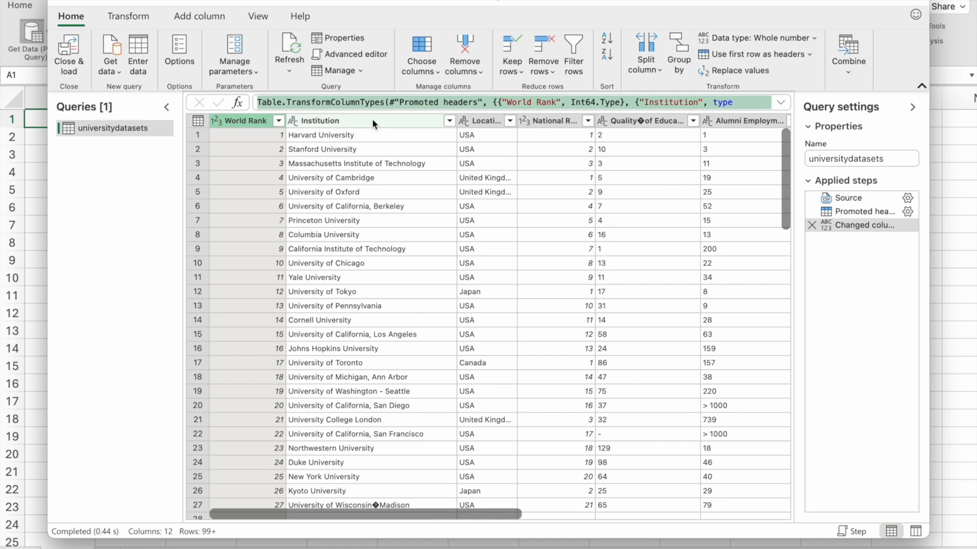
left_click(371, 119)
left_click(474, 125)
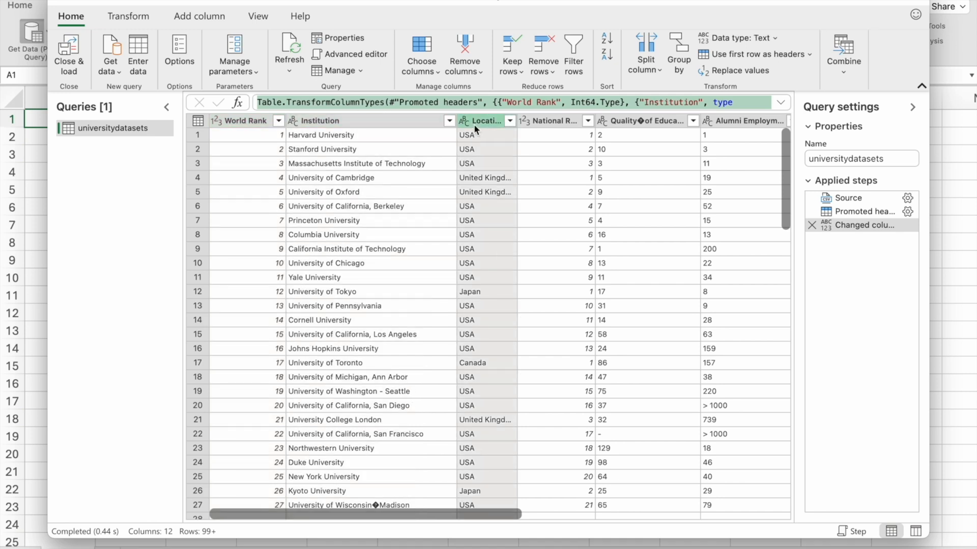
double_click(516, 120)
Widen the National Rank and Quality of Education columns to fit their full headers.
scroll(527, 171, "right", 5)
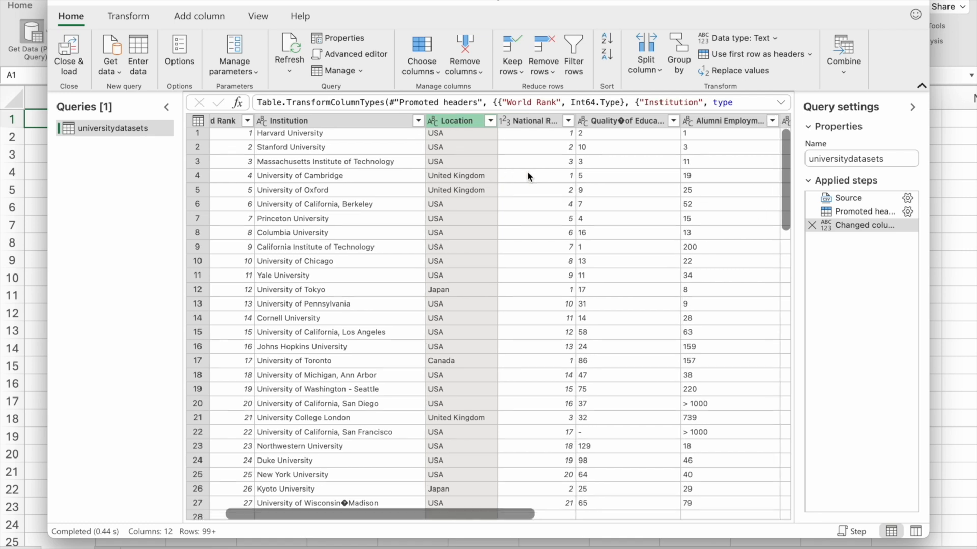
left_click(443, 124)
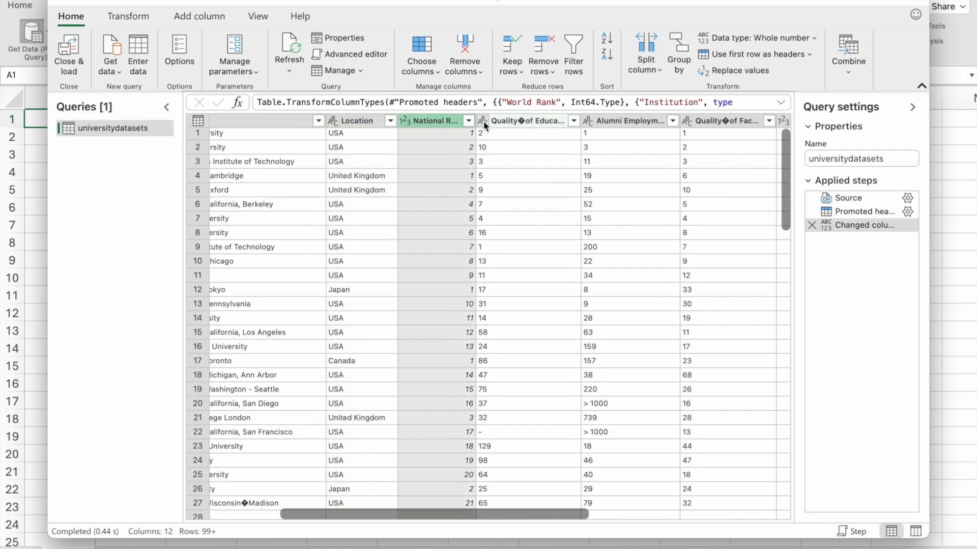
mouse_move(476, 120)
left_mouse_down()
mouse_move(503, 121)
mouse_move(470, 121)
mouse_move(481, 121)
left_mouse_up()
left_click(512, 121)
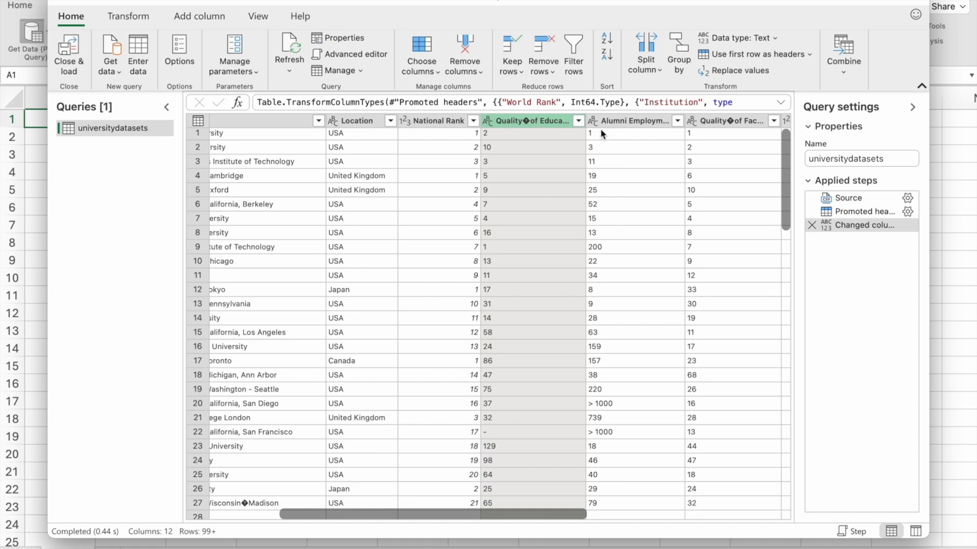
left_click_drag(585, 121, 604, 118)
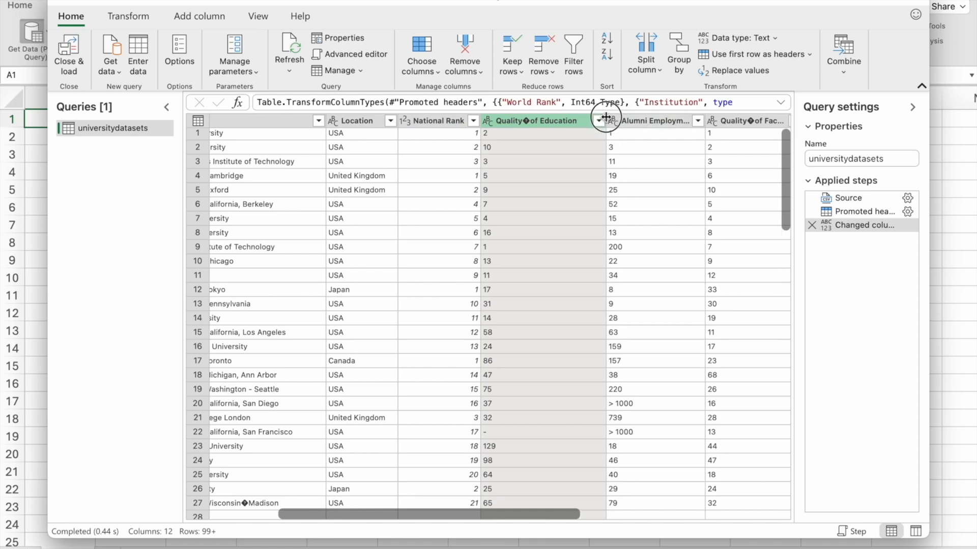
Widen the Alumni Employment and Quality of Faculty columns to fit their full headers.
scroll(597, 169, "right", 3)
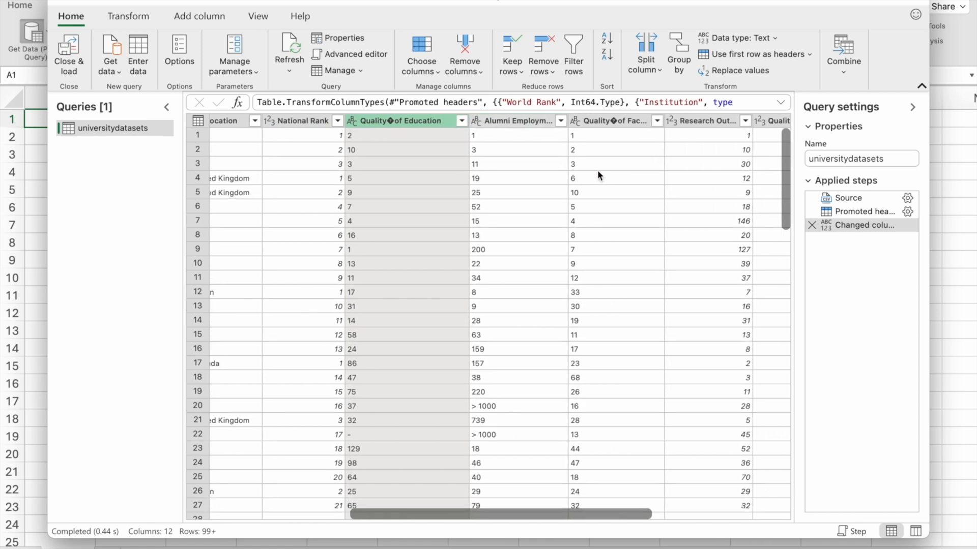
left_click(526, 121)
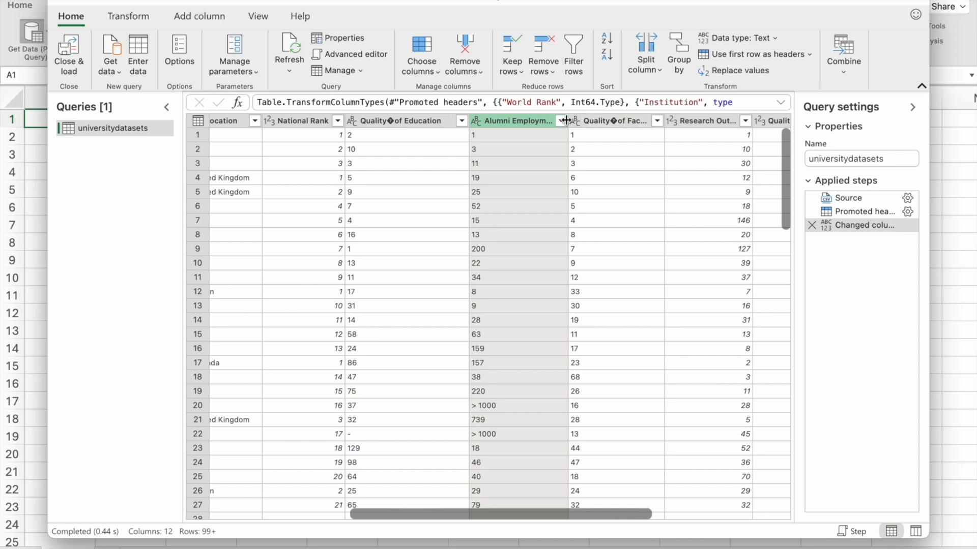
left_click_drag(568, 120, 589, 121)
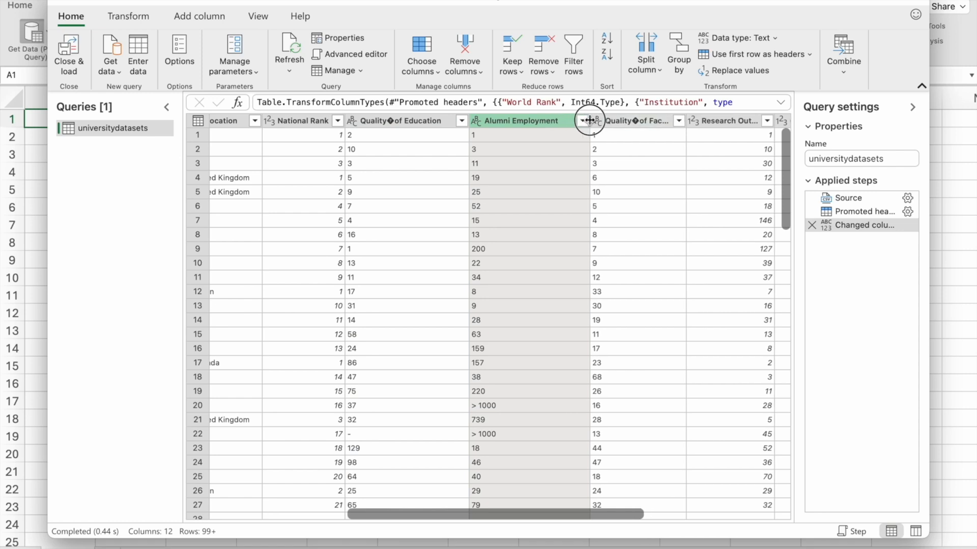
scroll(590, 177, "right", 2)
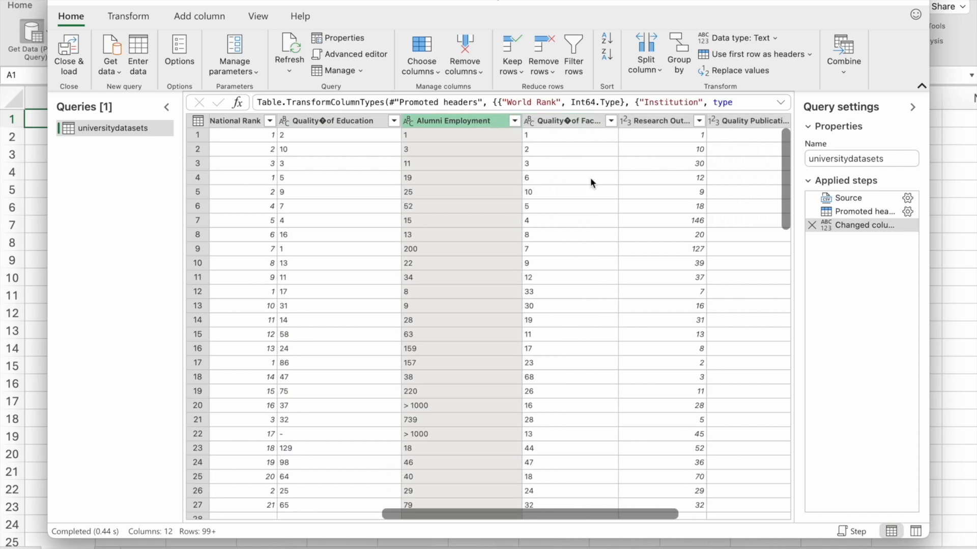
left_click(560, 122)
left_click_drag(598, 120, 620, 121)
Widen the Research Output column so its full header fits.
left_click(631, 120)
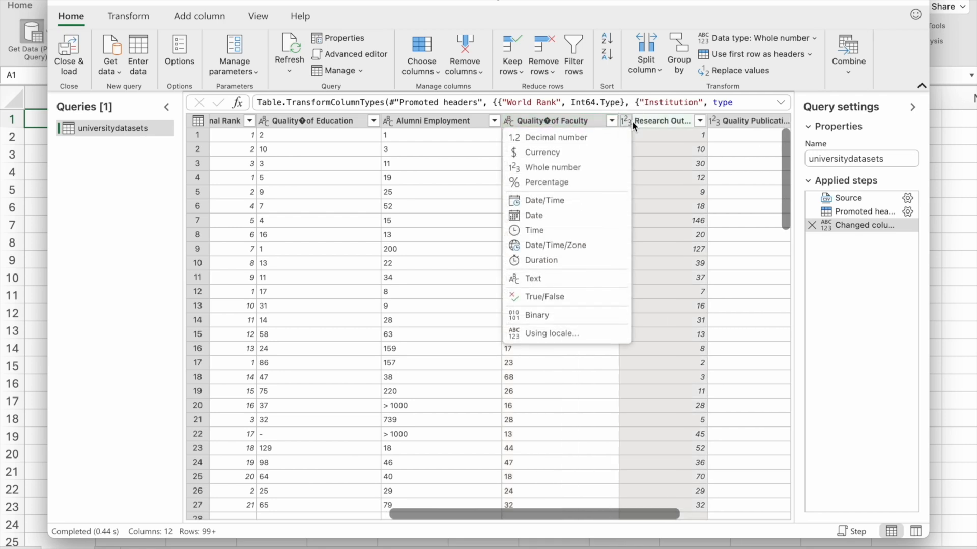
left_click(661, 121)
left_click(725, 124)
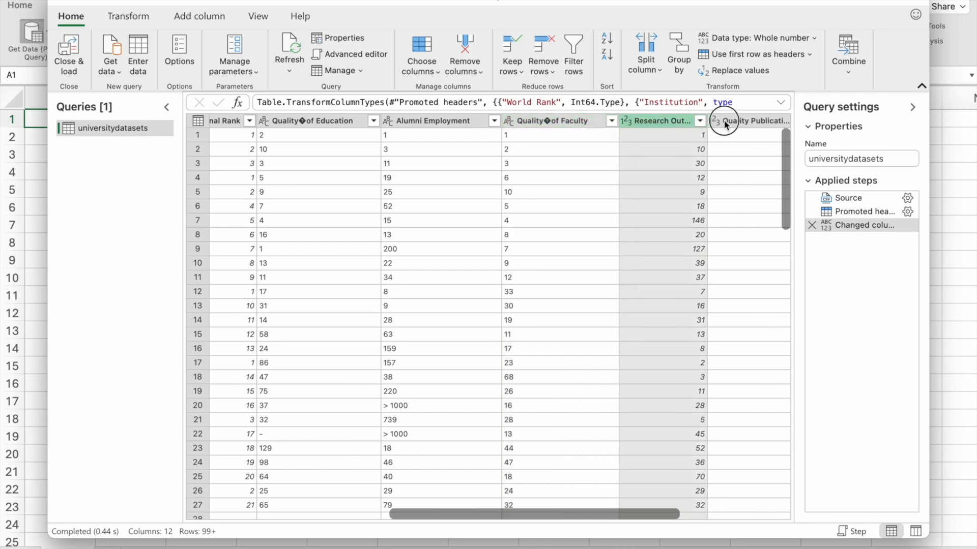
Widen the Quality Publications and Influence columns to fit their full headers.
scroll(684, 162, "right", 5)
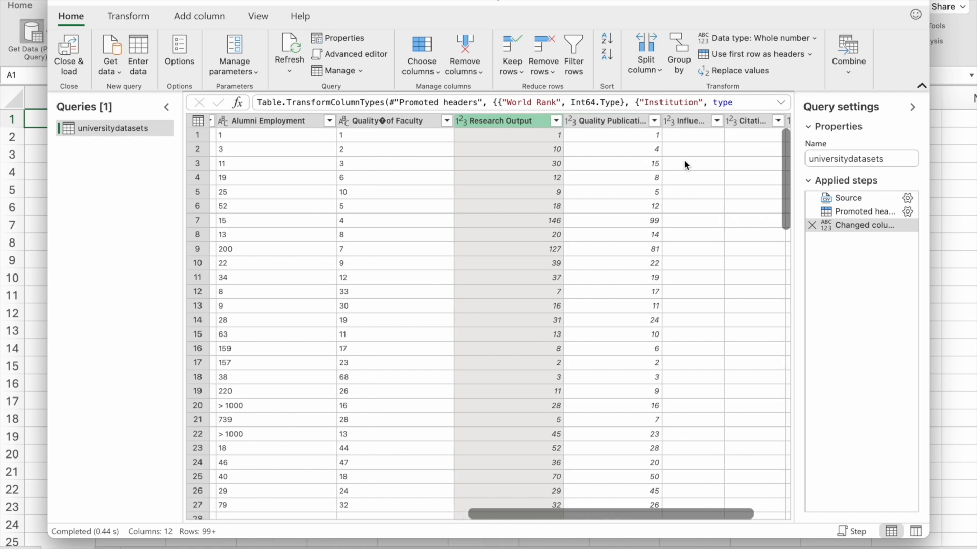
left_click(622, 120)
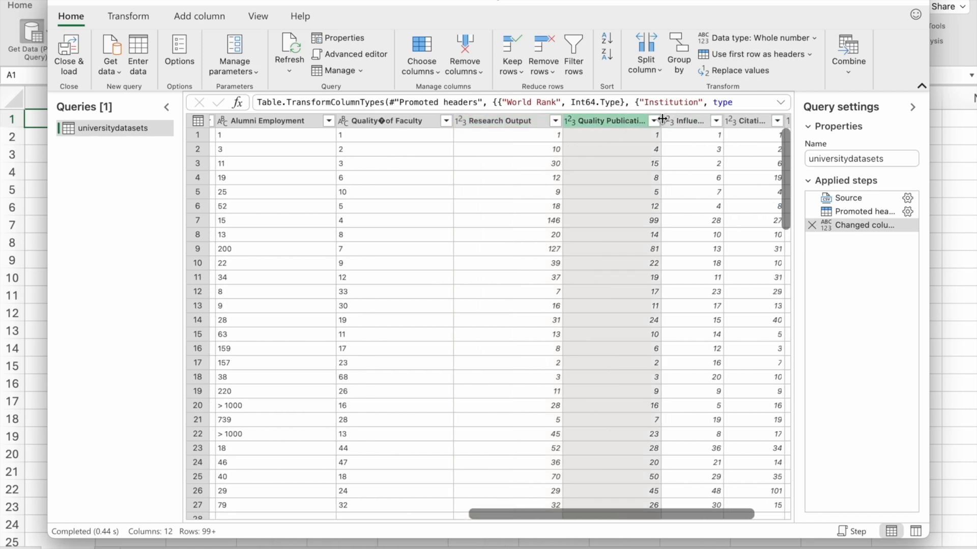
mouse_move(662, 119)
left_mouse_down()
mouse_move(681, 118)
mouse_move(672, 119)
left_mouse_up()
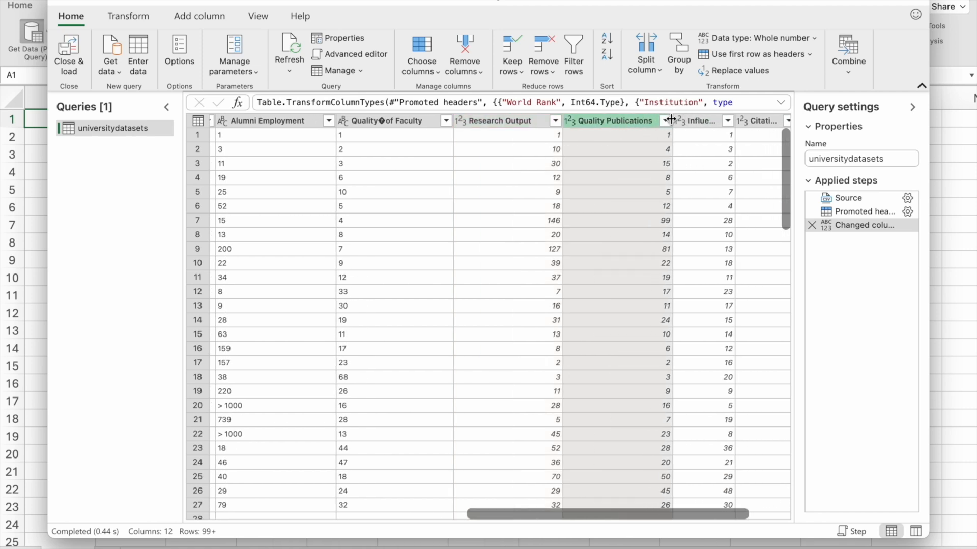
left_click(691, 120)
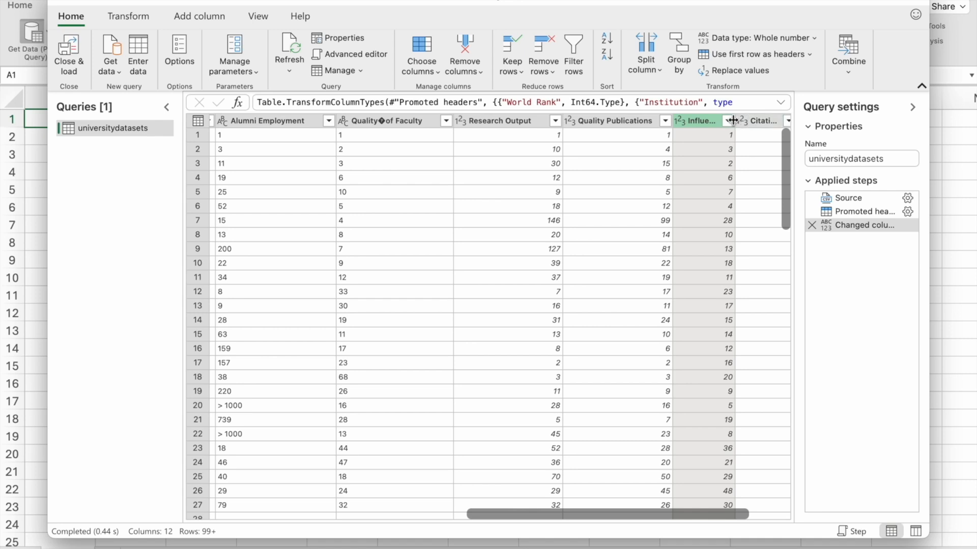
left_click_drag(732, 120, 768, 120)
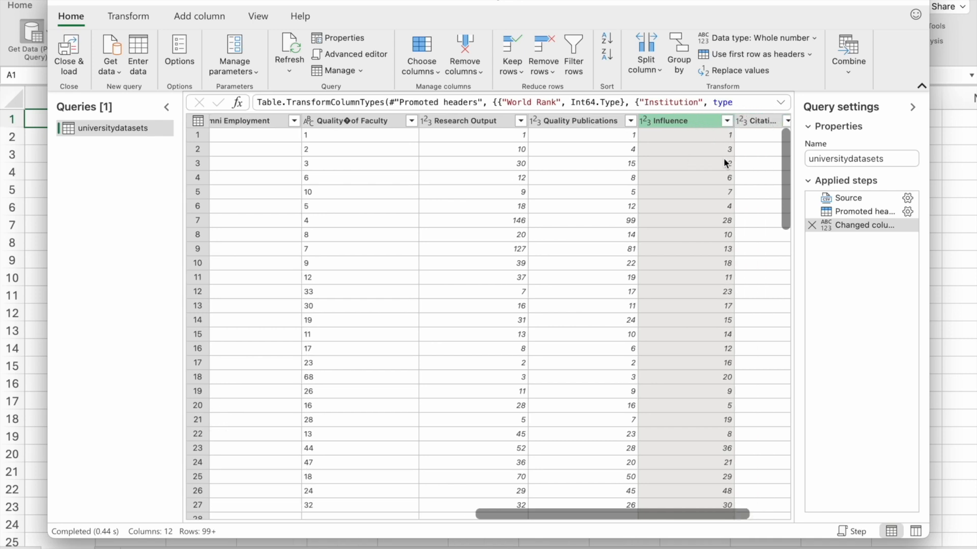
Widen the Citations and Score columns so their full headers fit.
scroll(723, 158, "right", 3)
left_click(699, 122)
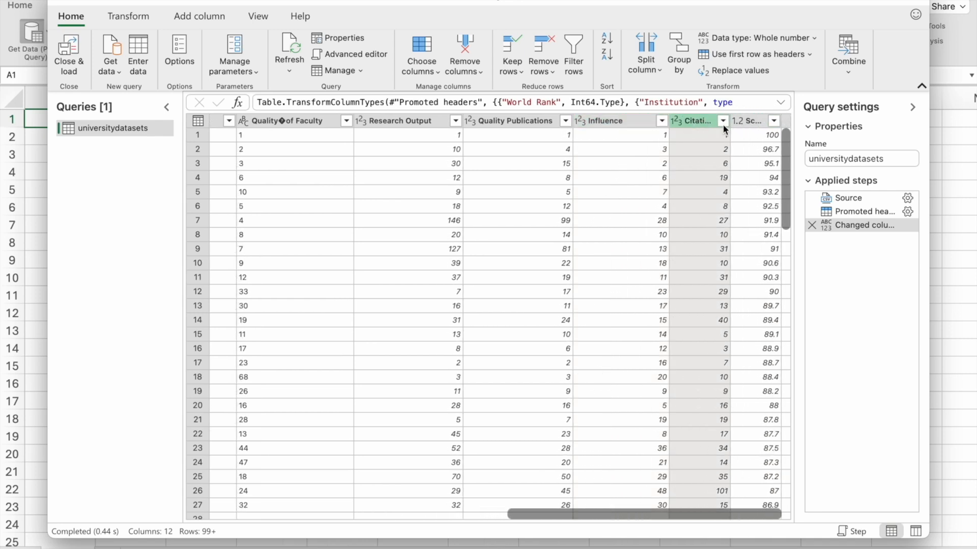
mouse_move(730, 123)
left_mouse_down()
mouse_move(763, 123)
mouse_move(751, 122)
left_mouse_up()
scroll(746, 148, "right", 1)
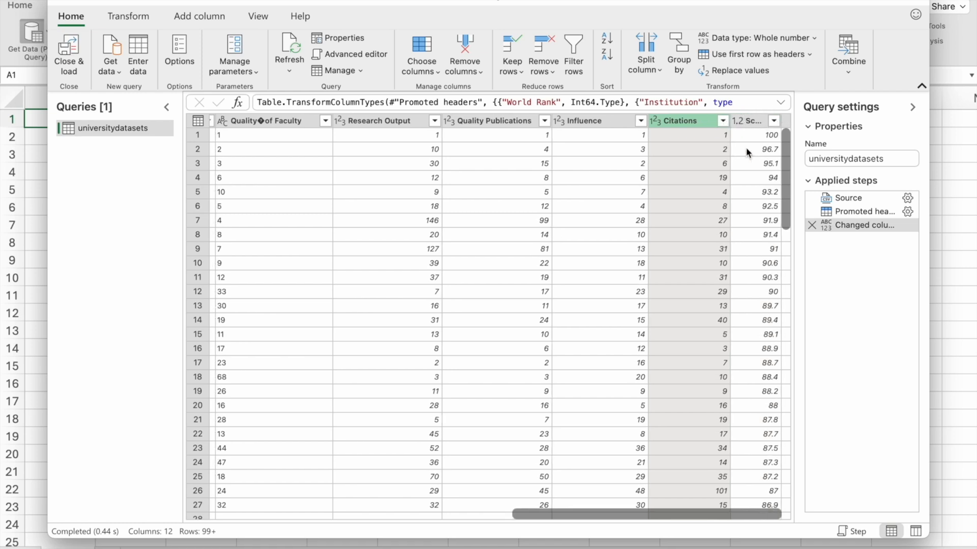
left_click(750, 120)
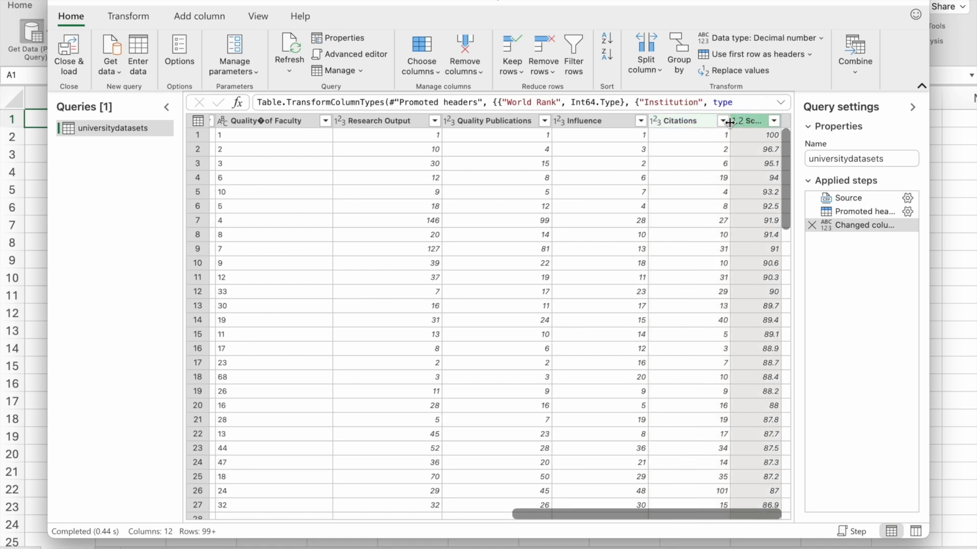
left_click_drag(729, 122, 785, 123)
Look through the table's columns from World Rank to Score to decide which ones are needed.
scroll(732, 155, "right", 1)
scroll(456, 243, "left", 10)
scroll(456, 243, "left", 3)
scroll(456, 243, "down", 1)
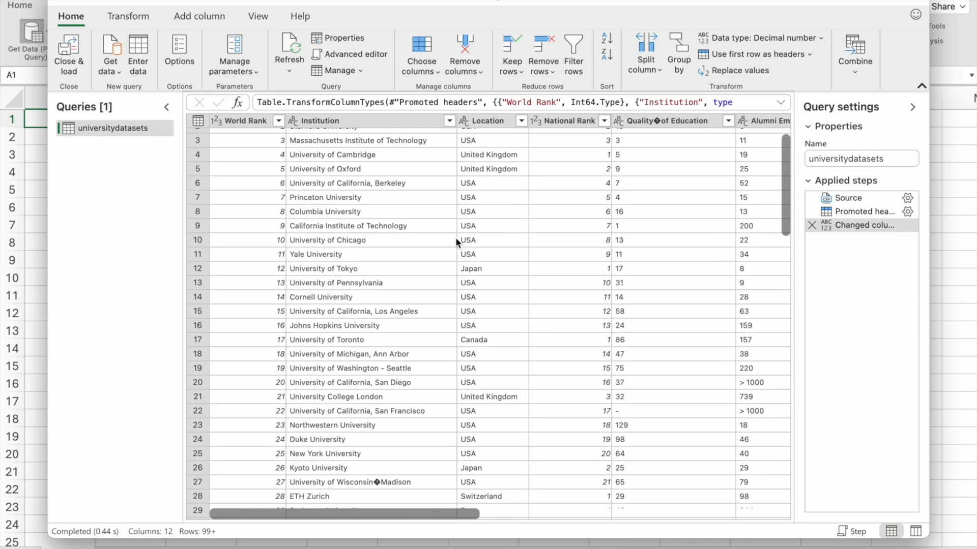
scroll(457, 243, "up", 1)
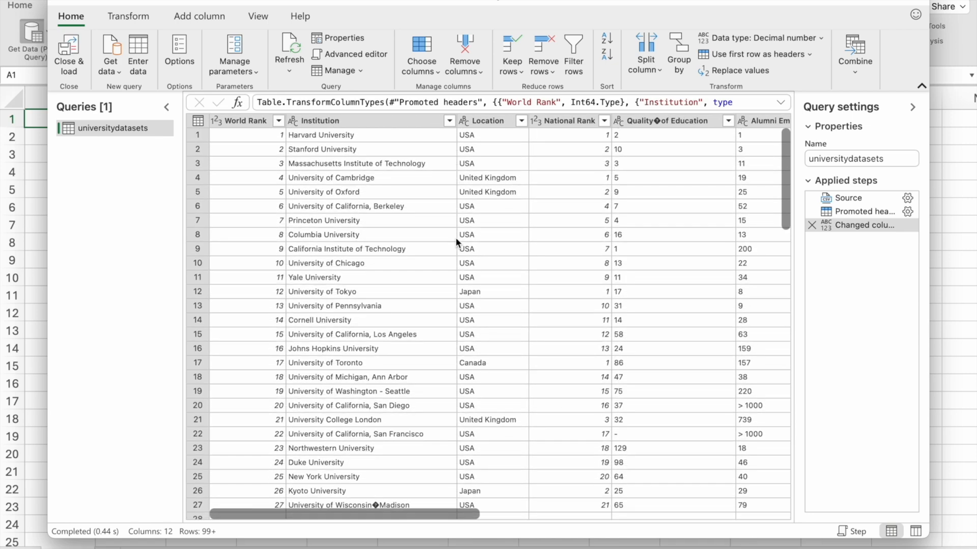
scroll(455, 237, "right", 5)
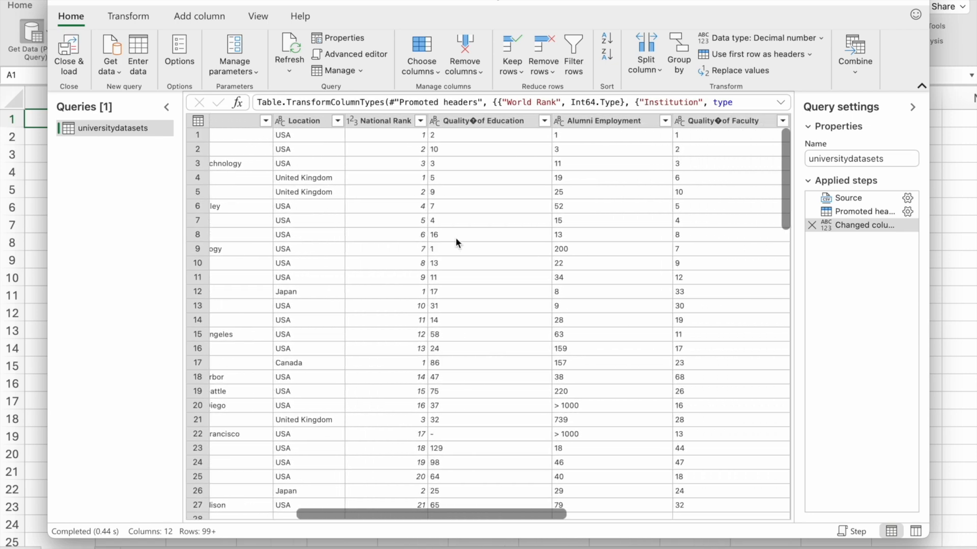
scroll(456, 243, "right", 4)
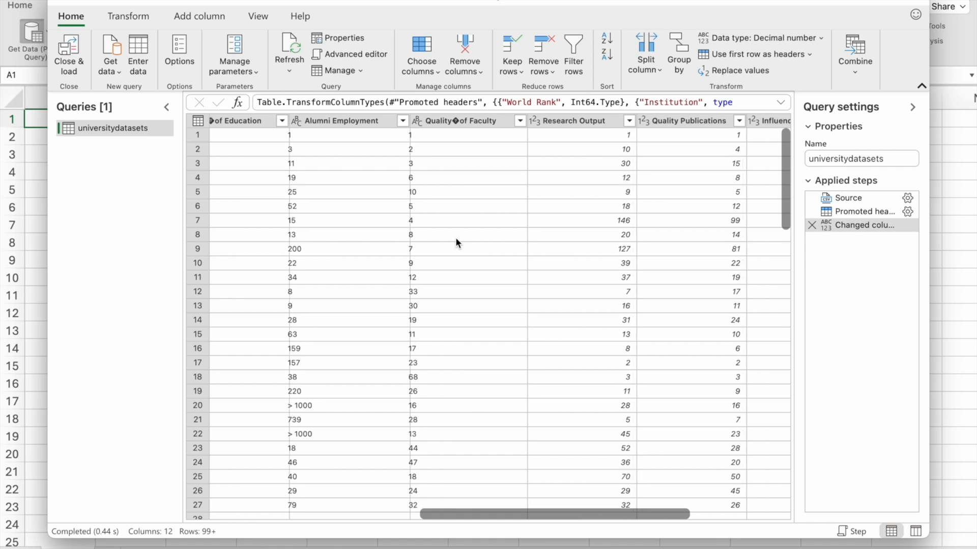
scroll(706, 172, "right", 3)
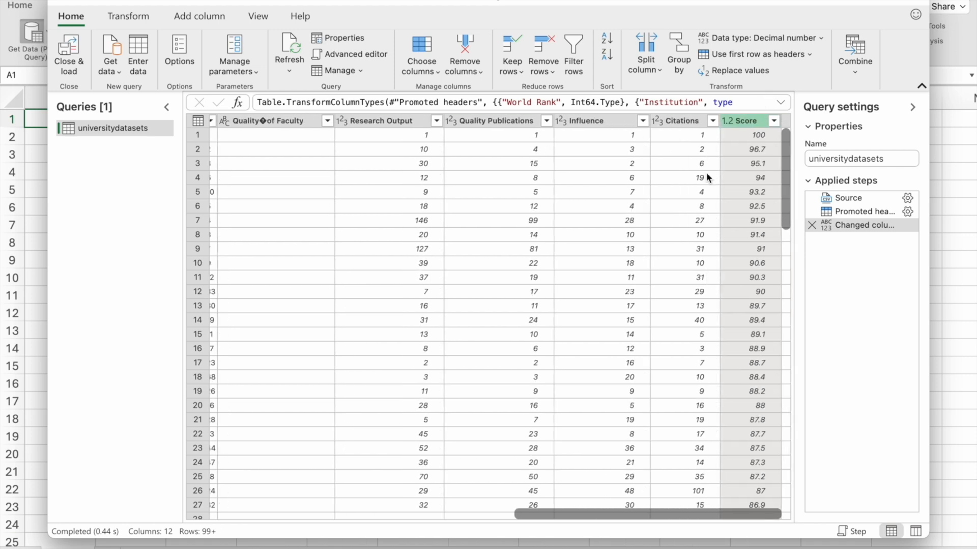
Remove the Influence column from the query.
left_click(625, 120)
left_click(686, 119)
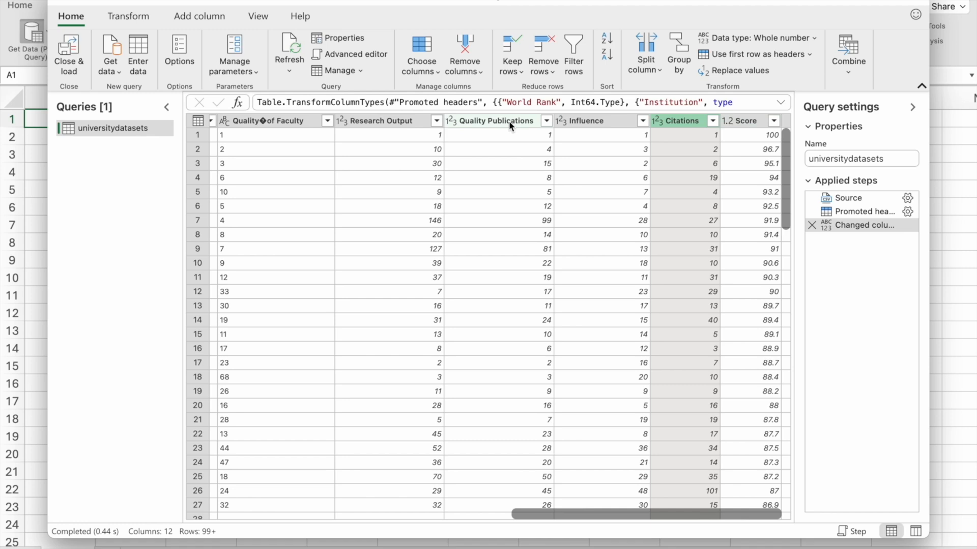
left_click(612, 121)
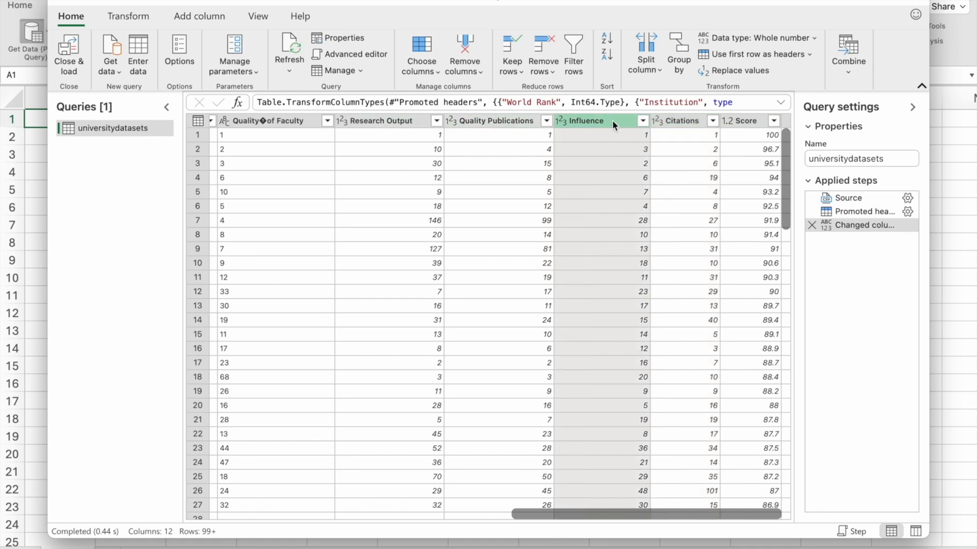
right_click(612, 120)
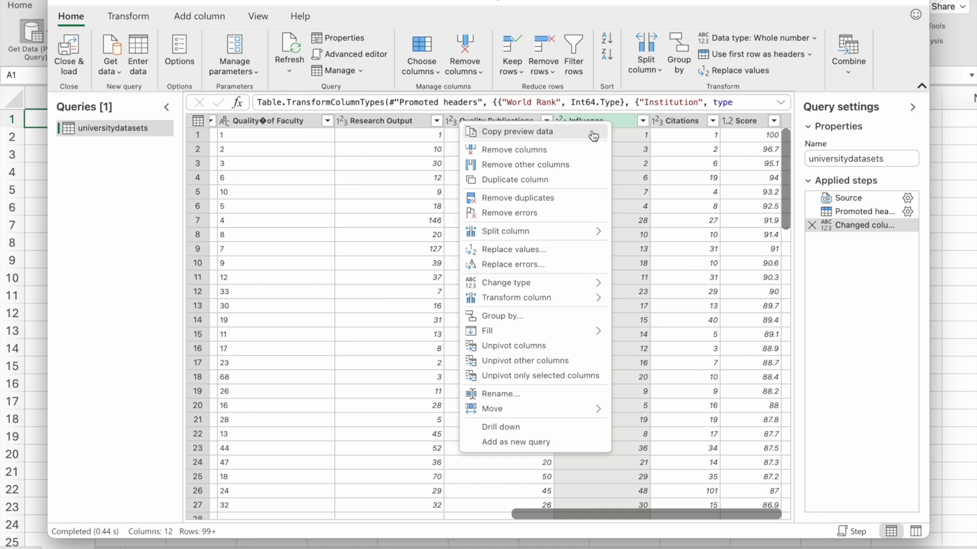
left_click(536, 152)
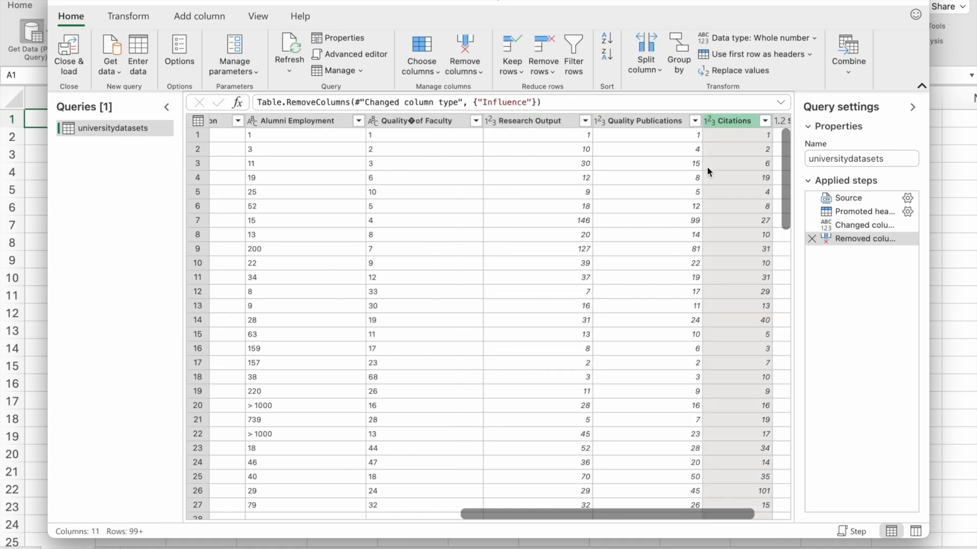
Remove the Citations column from the query.
scroll(707, 167, "right", 1)
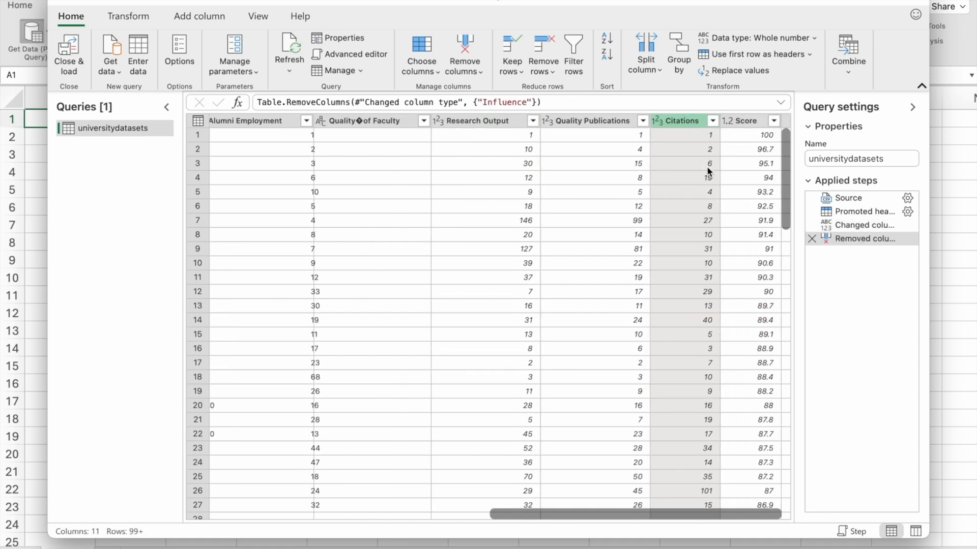
right_click(694, 124)
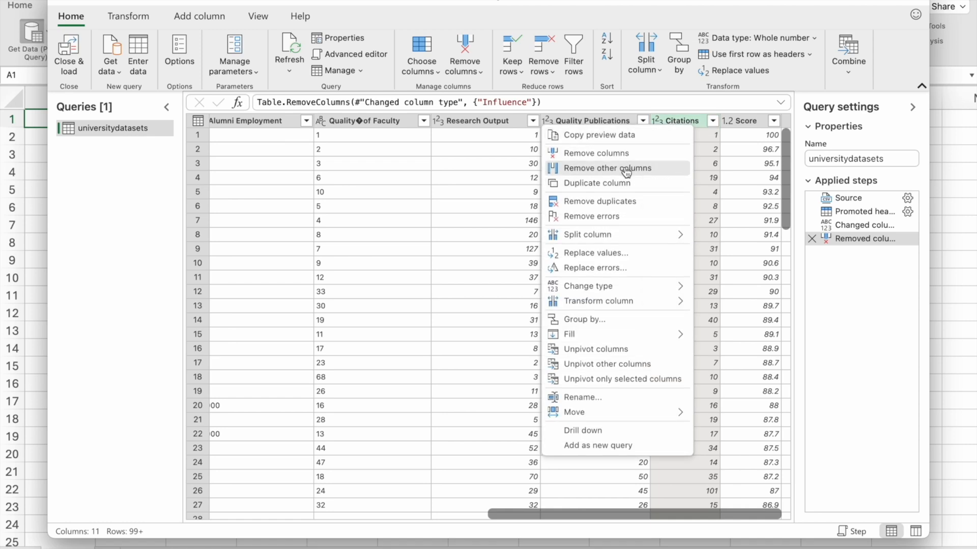
left_click(623, 154)
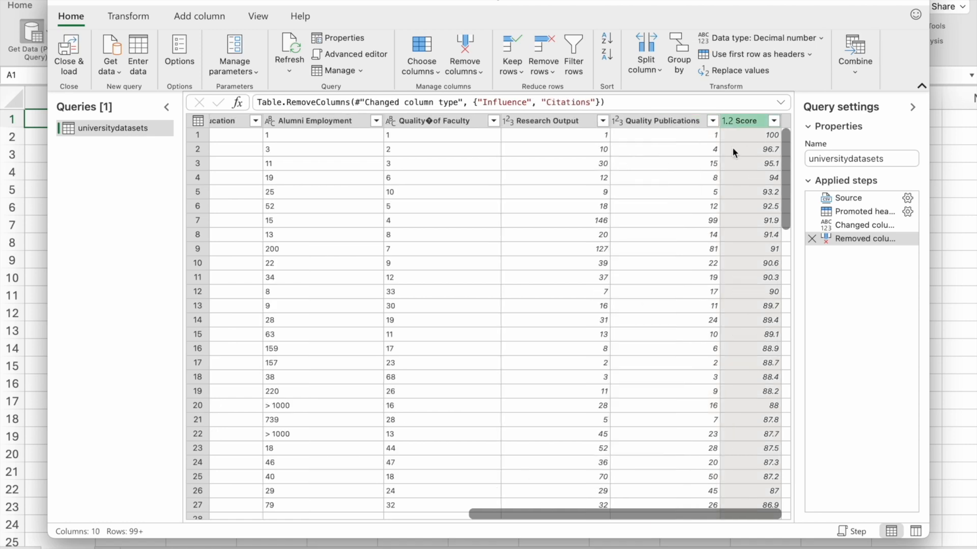
Examine the remaining columns and the institution rows of the query preview before loading the data.
scroll(732, 150, "left", 10)
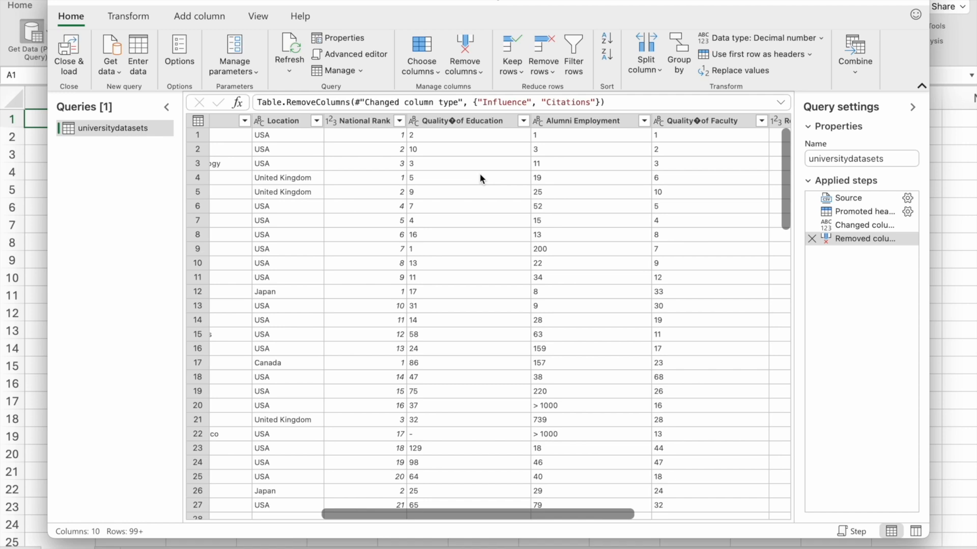
scroll(480, 173, "right", 3)
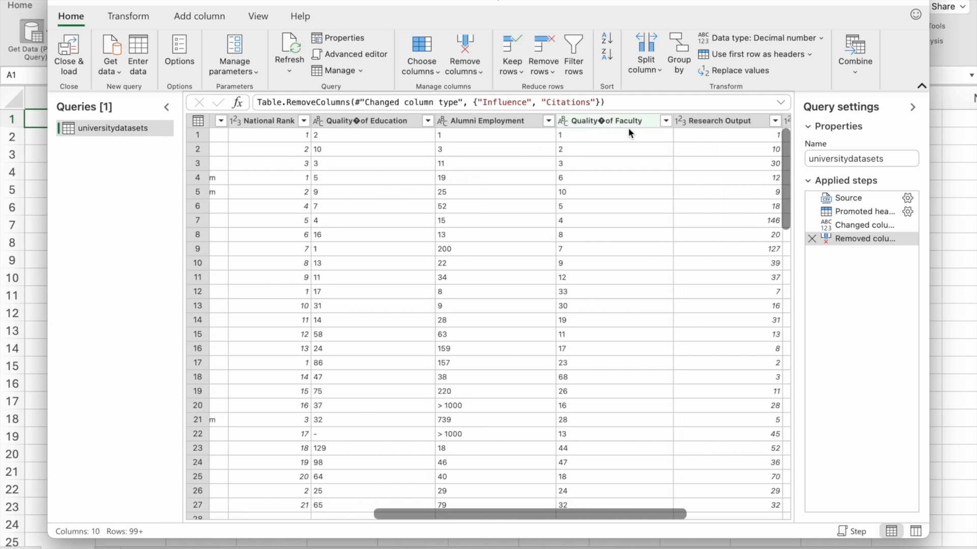
scroll(533, 176, "left", 5)
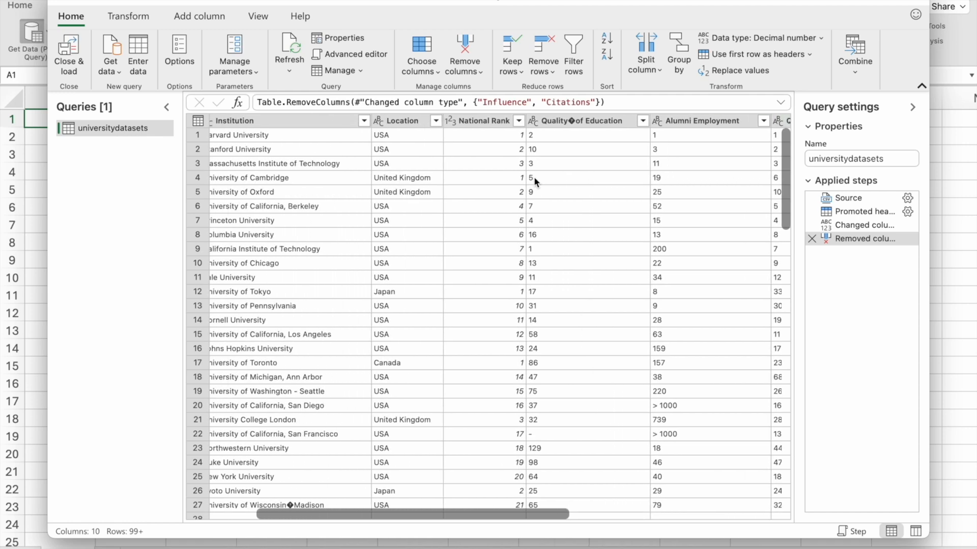
scroll(533, 176, "left", 2)
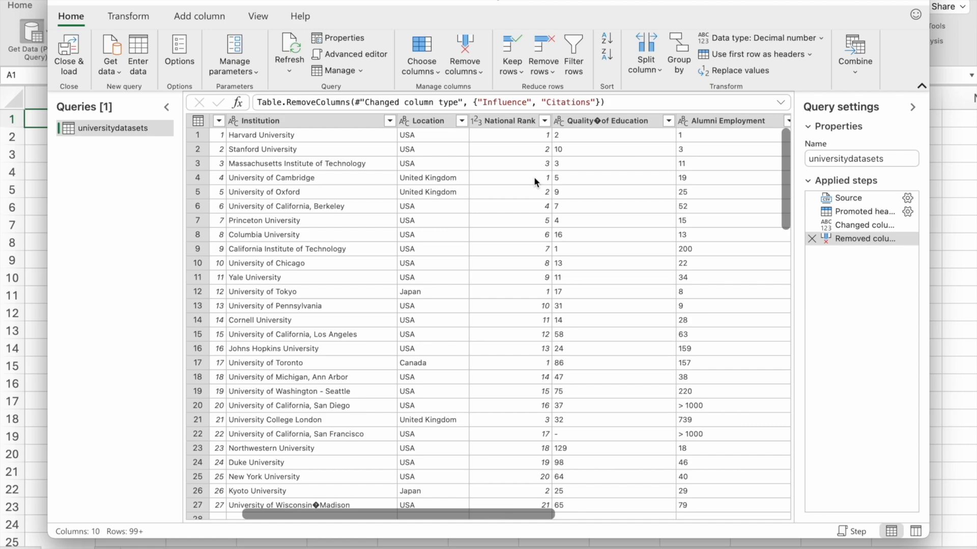
scroll(533, 176, "down", 10)
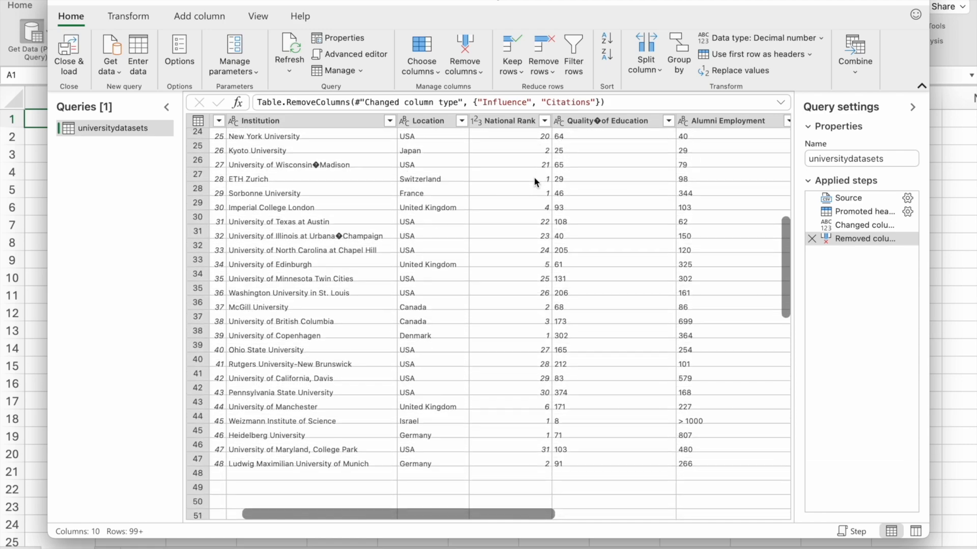
scroll(533, 176, "down", 5)
scroll(533, 176, "up", 15)
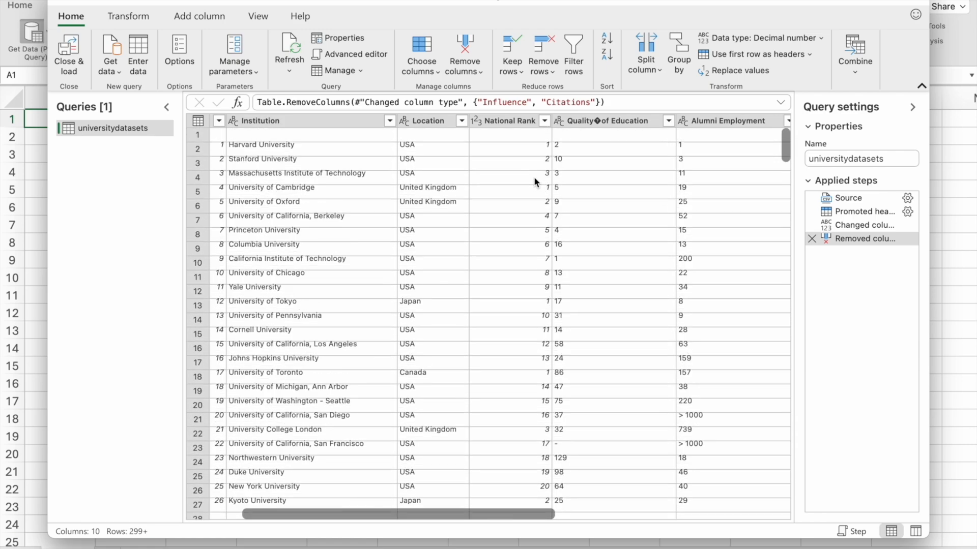
scroll(533, 176, "down", 20)
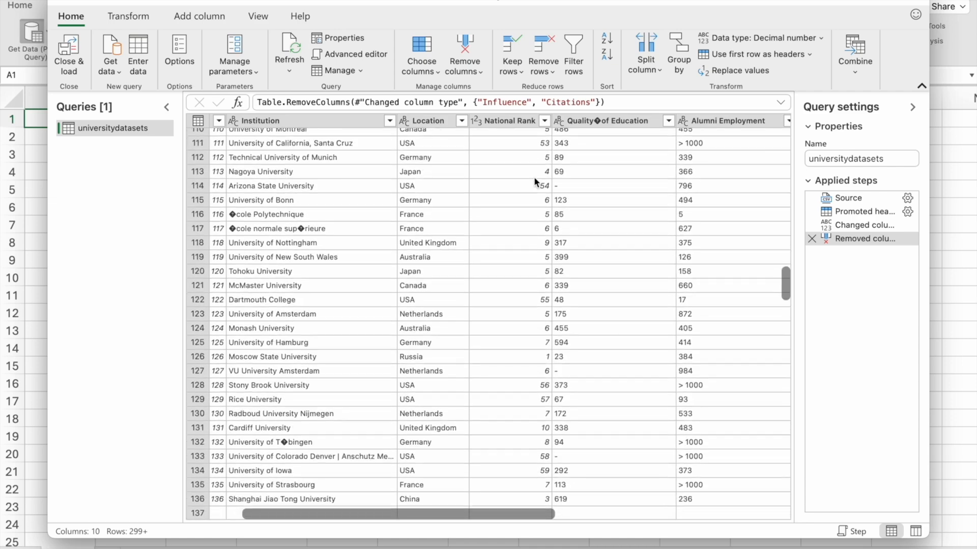
scroll(533, 176, "down", 8)
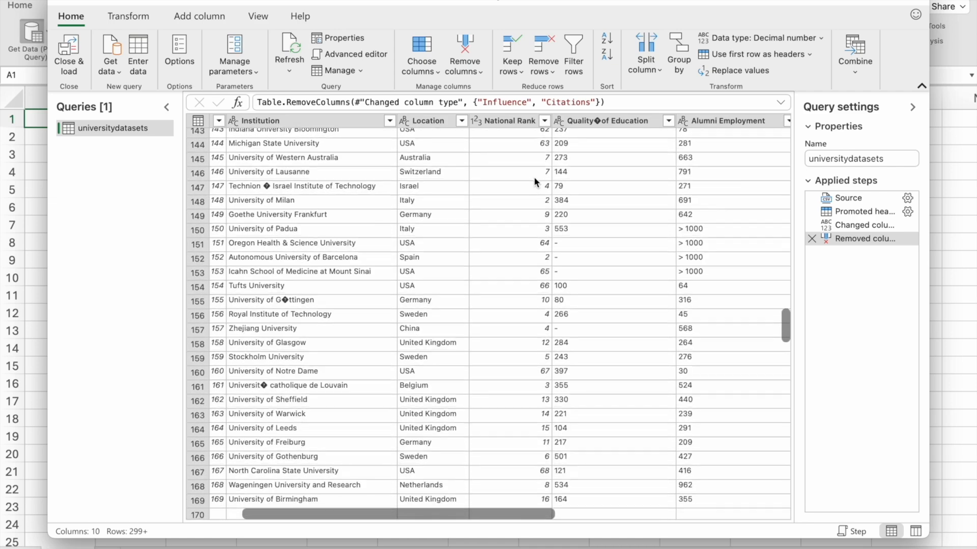
scroll(533, 176, "down", 8)
scroll(533, 176, "up", 20)
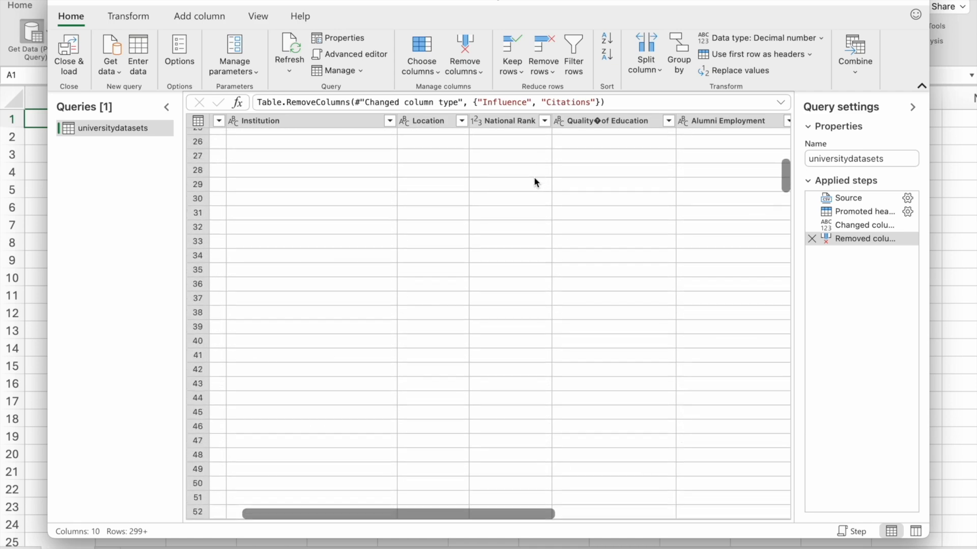
scroll(534, 182, "up", 6)
scroll(478, 186, "right", 5)
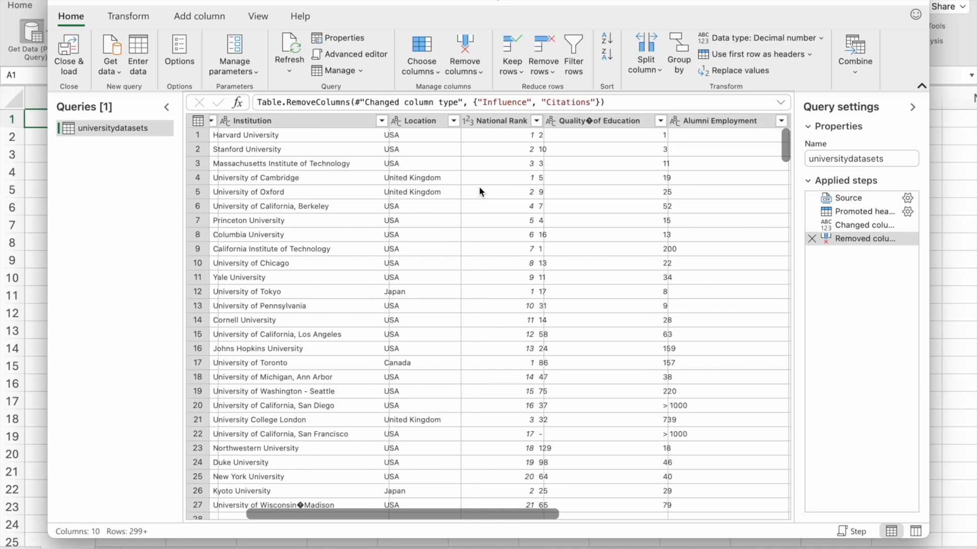
scroll(478, 186, "right", 3)
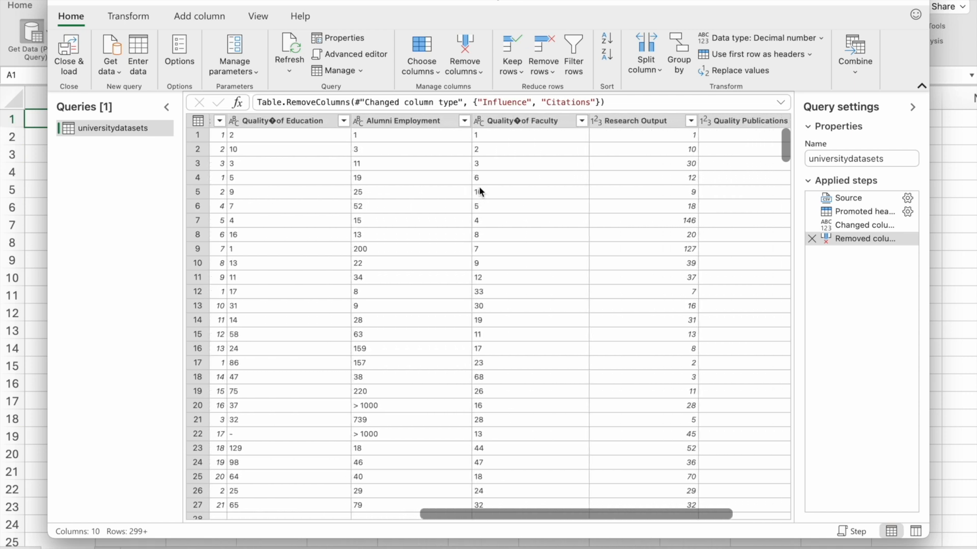
scroll(451, 184, "right", 3)
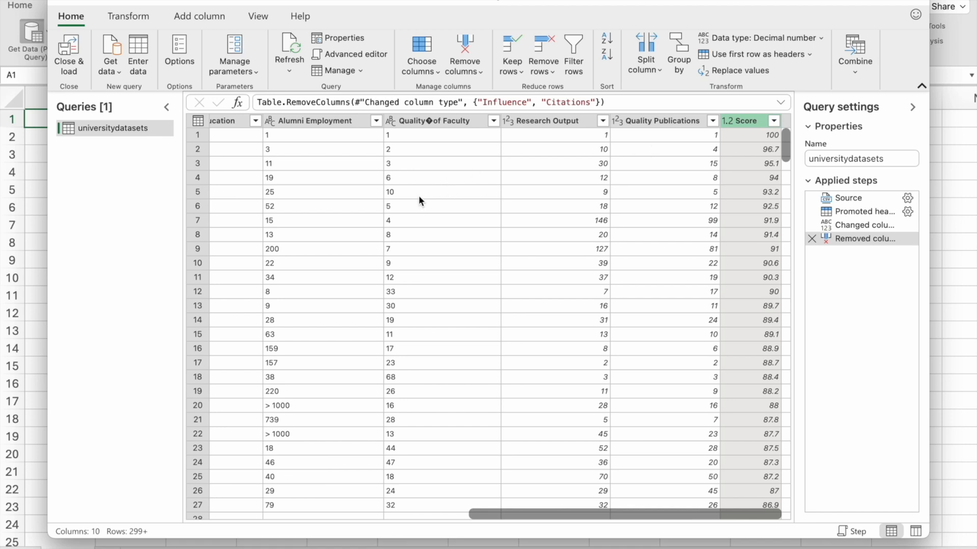
scroll(419, 200, "left", 3)
scroll(419, 200, "right", 3)
scroll(453, 250, "left", 5)
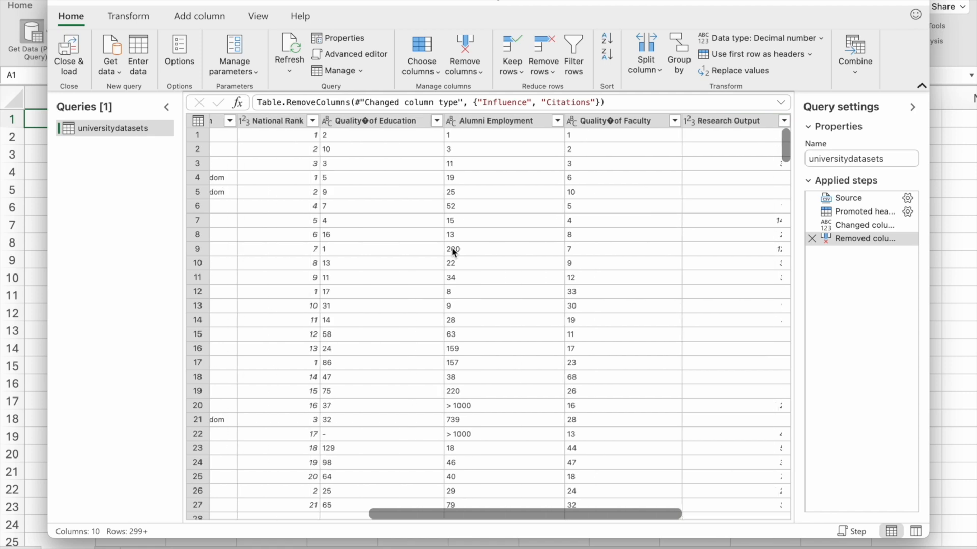
scroll(453, 250, "left", 2)
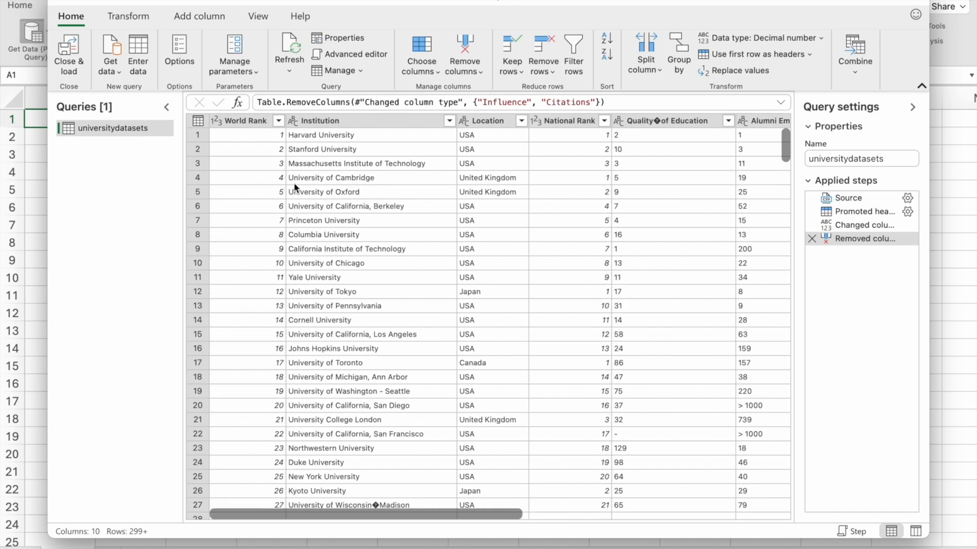
Close the query editor and load the universitydatasets query into the workbook as a table.
left_click(71, 62)
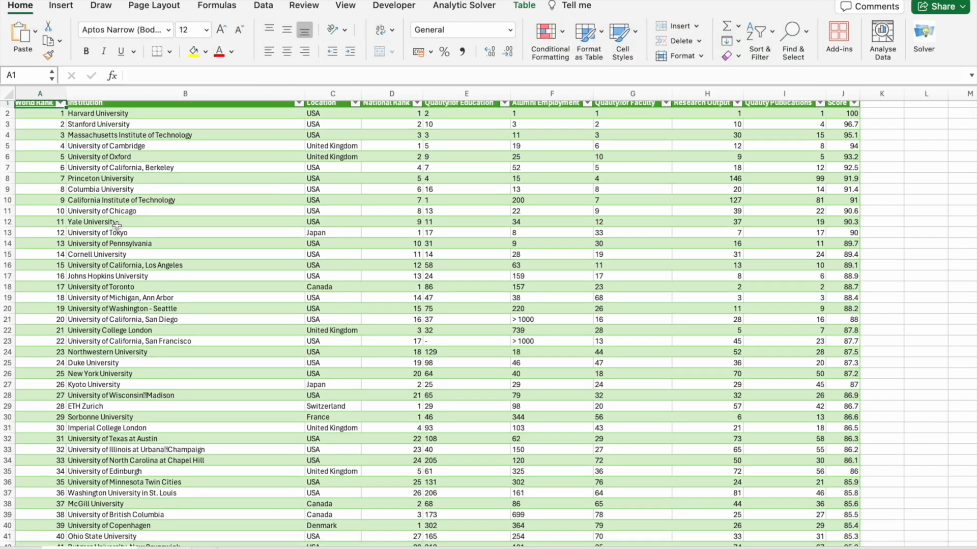
scroll(278, 160, "up", 1)
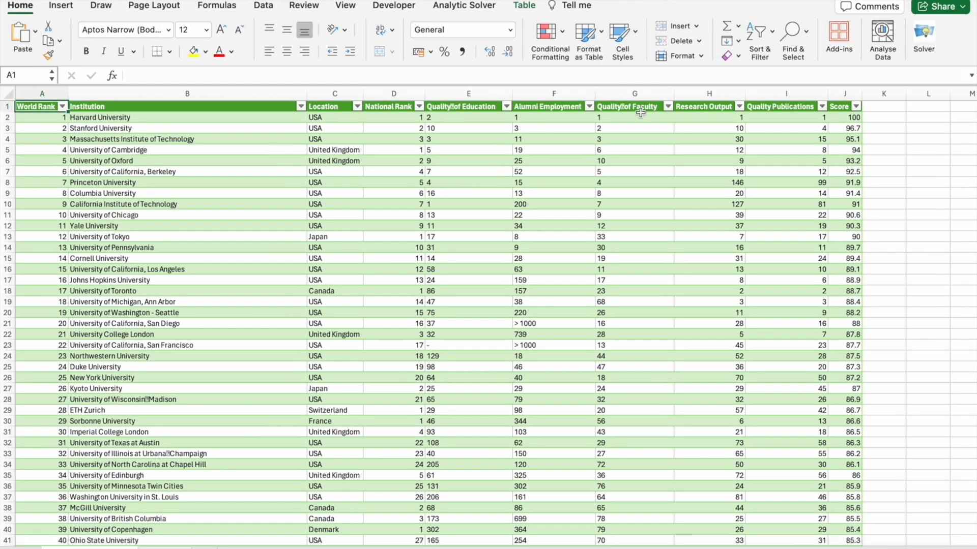
Run Analyse Data on the loaded table and review the suggested PivotTable and chart insights.
left_click(877, 40)
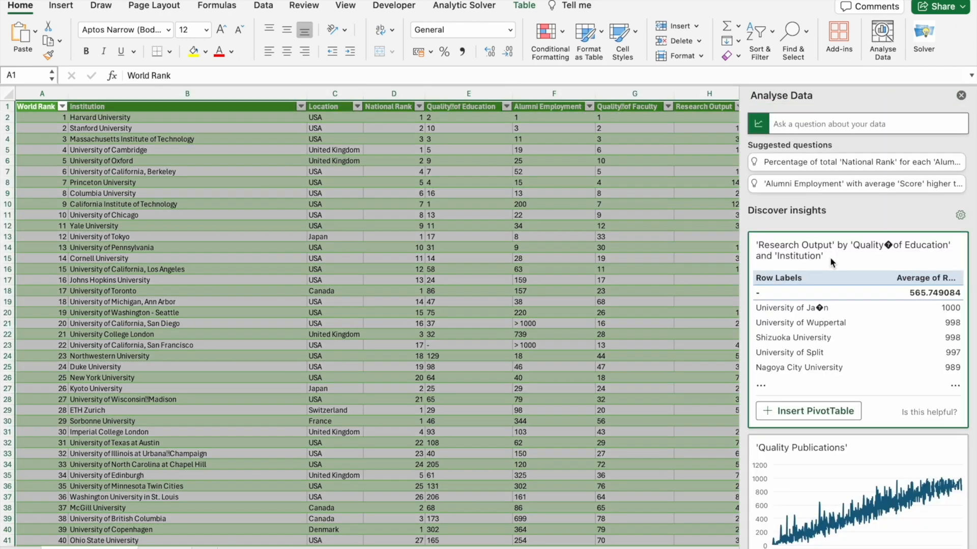
scroll(830, 261, "down", 5)
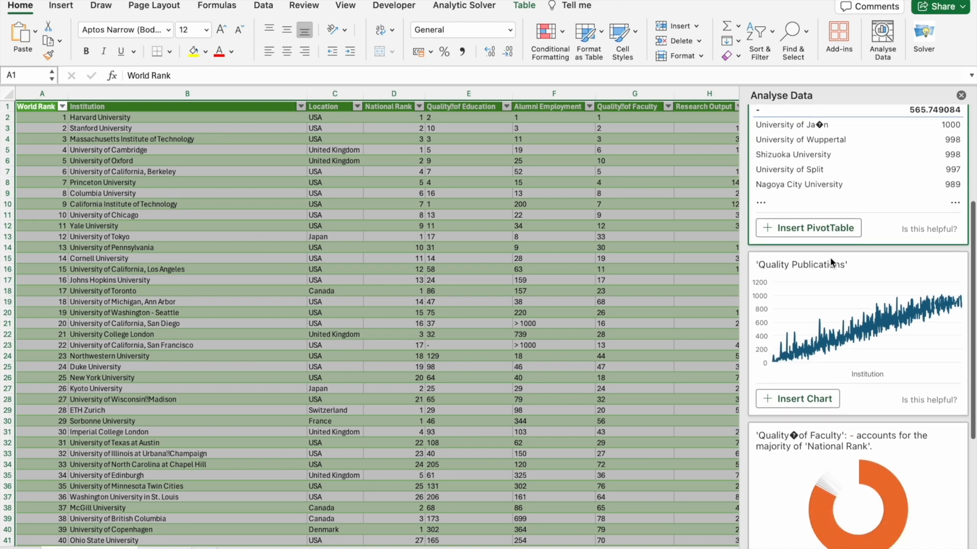
scroll(830, 262, "down", 3)
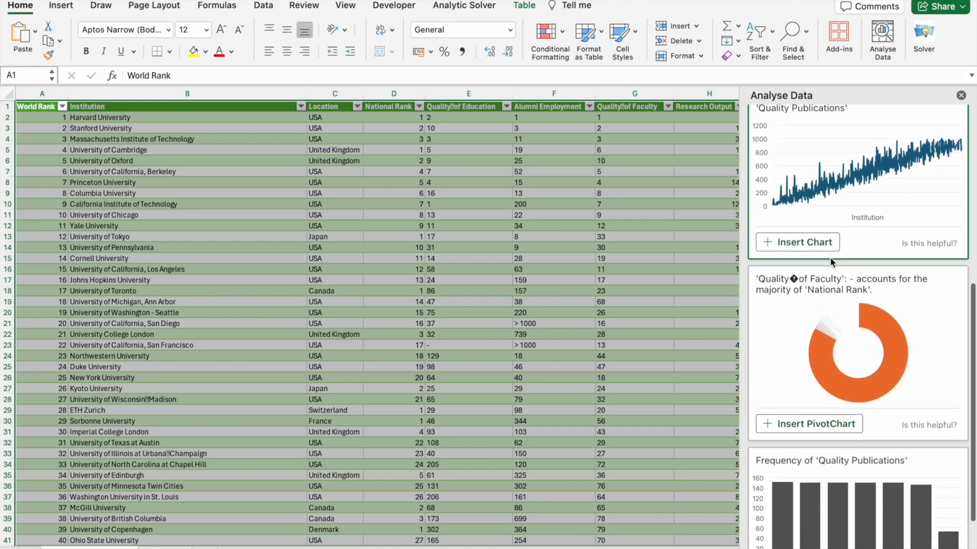
scroll(830, 262, "up", 1)
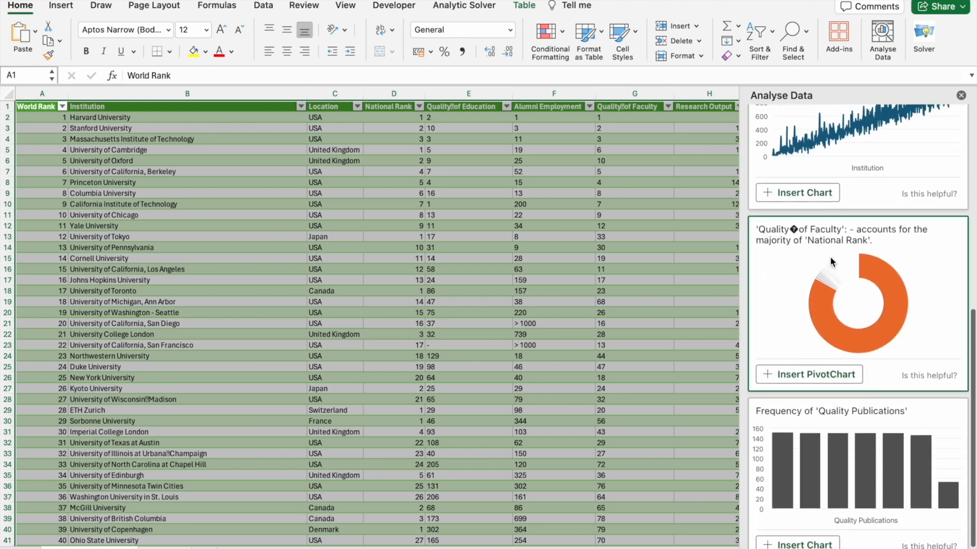
Ask Analyse Data the question "Different Locations" and insert the answer as a PivotTable.
scroll(831, 261, "up", 3)
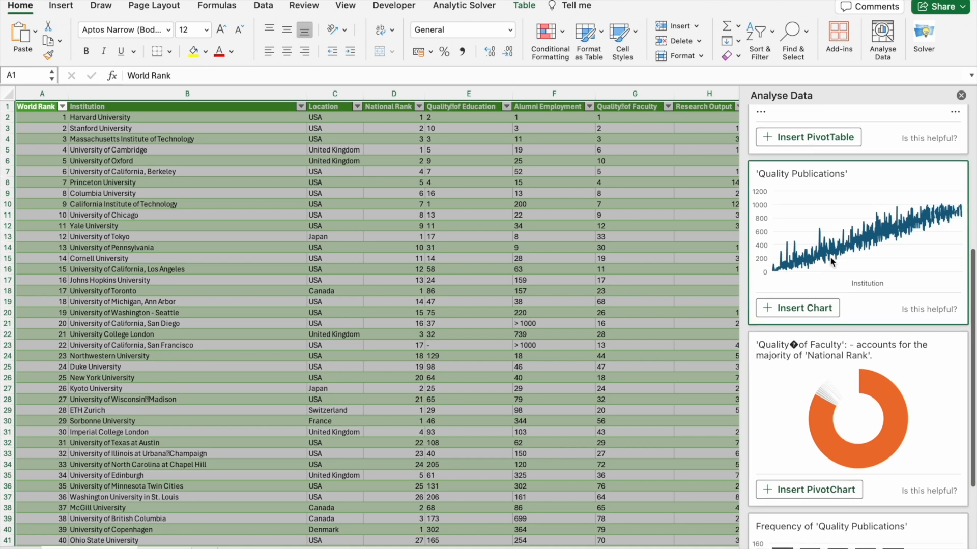
scroll(830, 262, "down", 2)
scroll(814, 251, "up", 5)
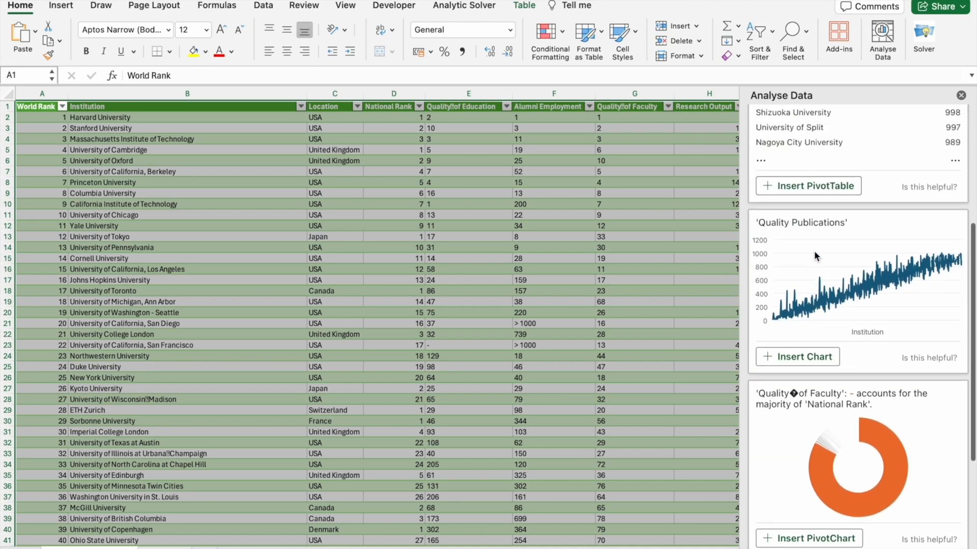
scroll(814, 252, "up", 2)
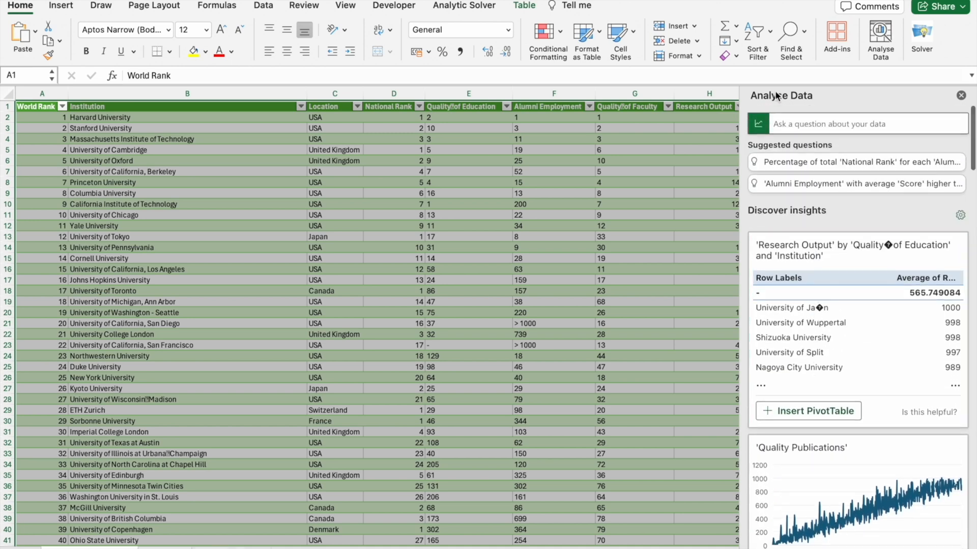
left_click(815, 127)
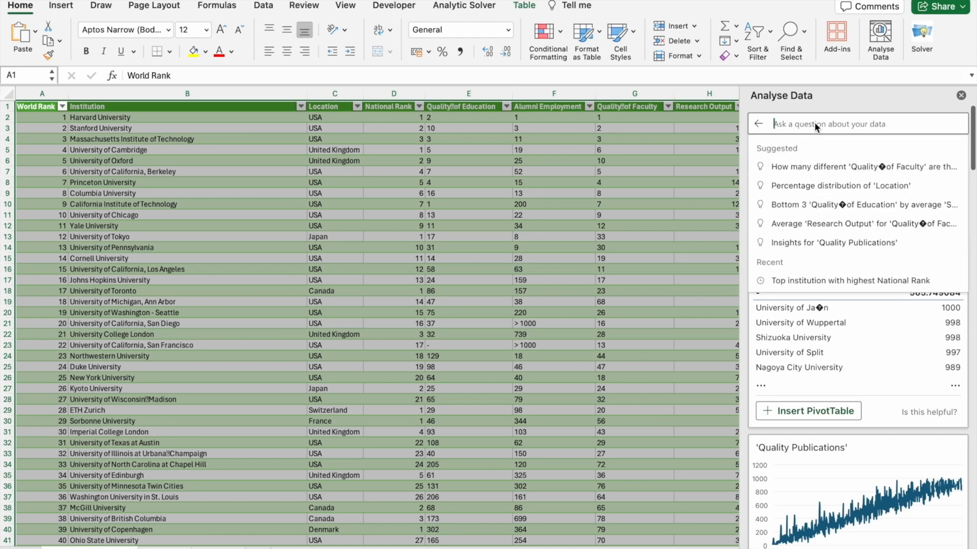
type("Diff")
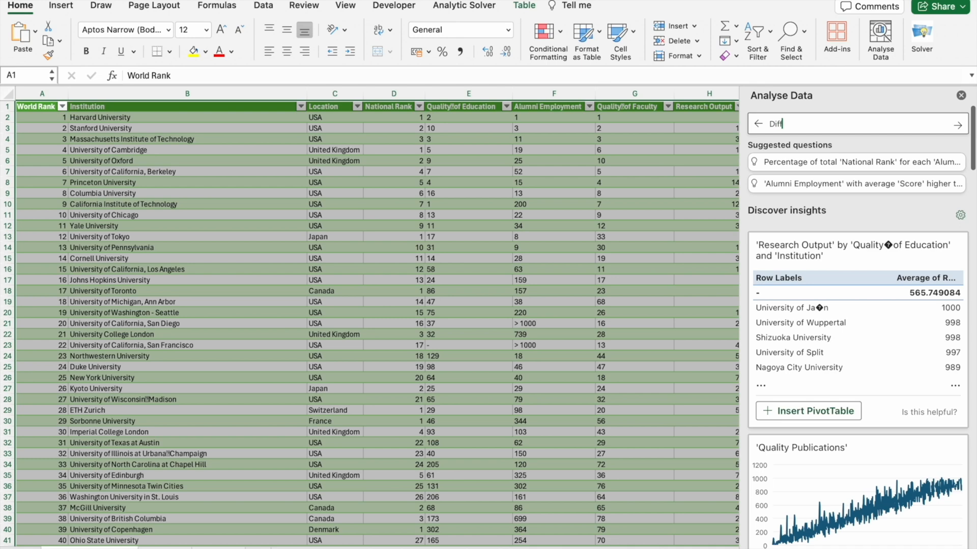
type("erent Locations")
key("Return")
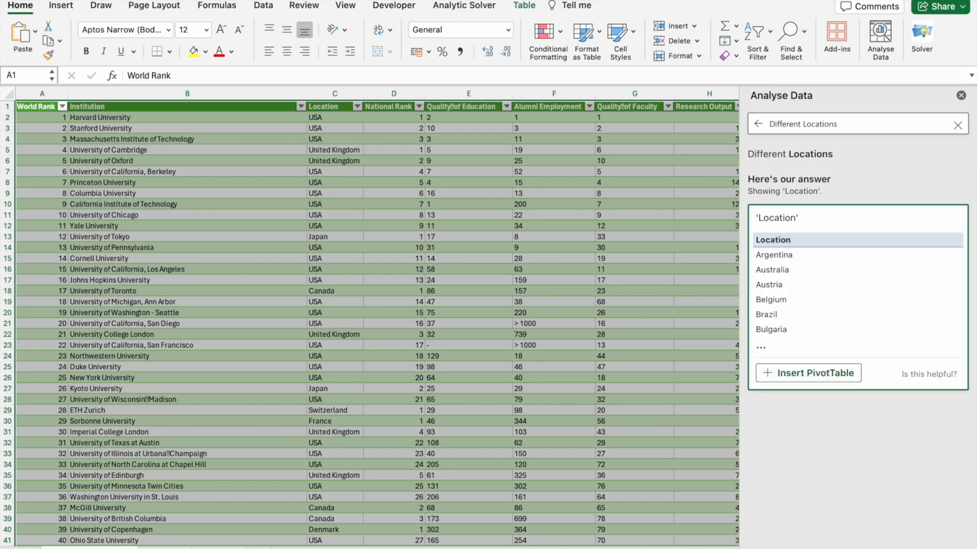
left_click(816, 374)
Examine the full list of countries in the inserted Location PivotTable, enlarging the sheet for readability.
scroll(225, 345, "down", 3)
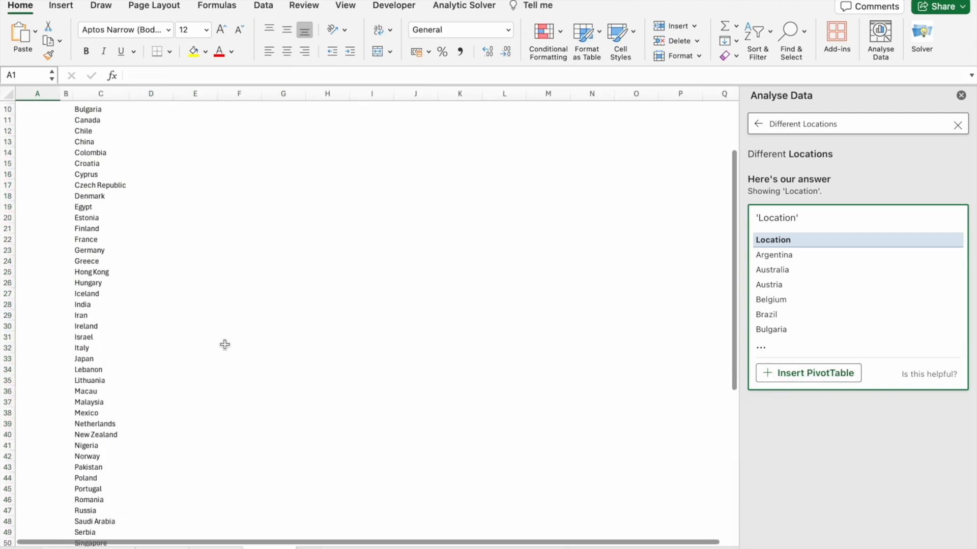
scroll(225, 345, "down", 10)
scroll(224, 344, "up", 7)
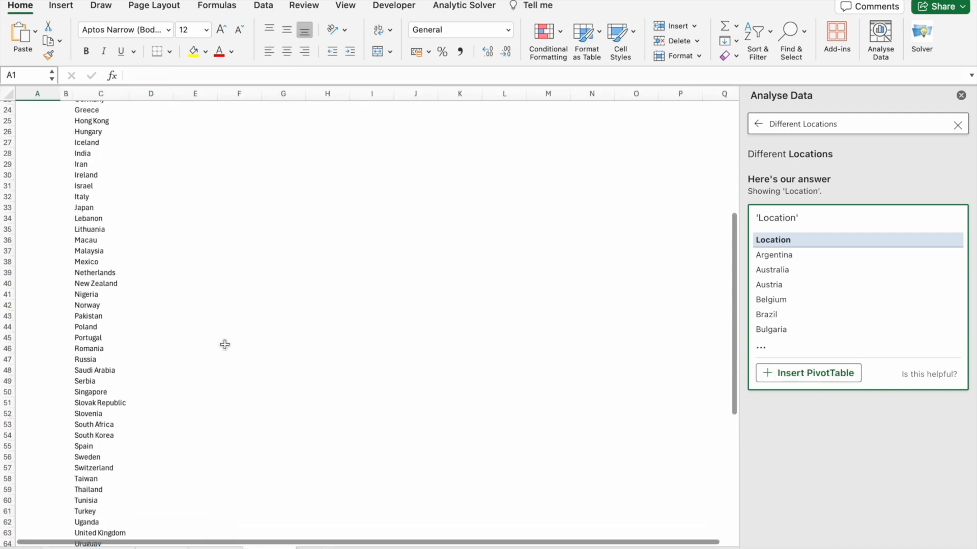
scroll(225, 345, "up", 8)
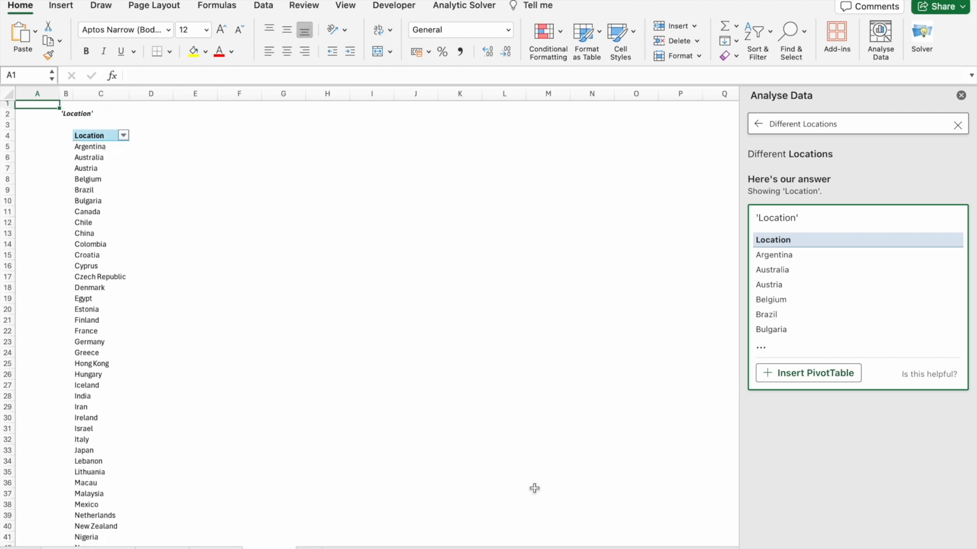
left_click(915, 548)
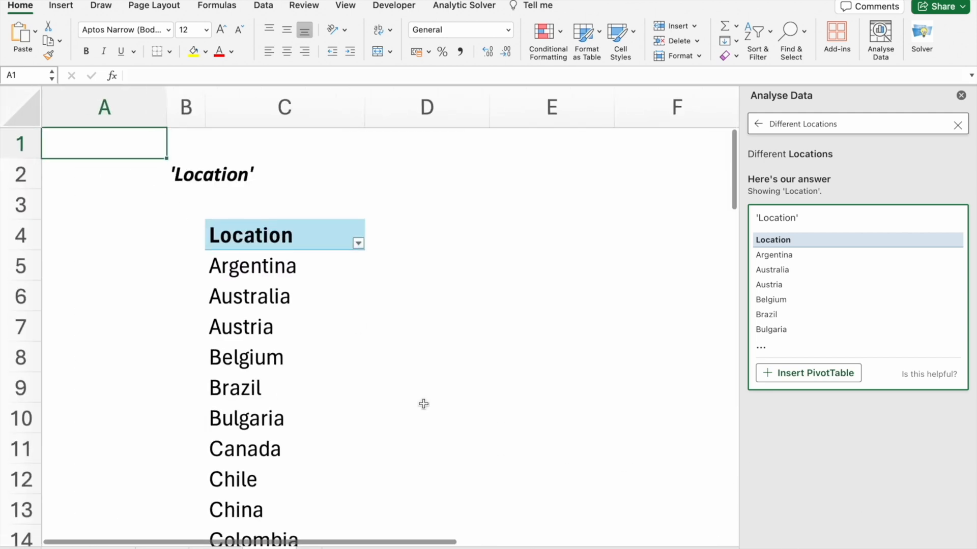
scroll(541, 359, "down", 2)
scroll(541, 359, "down", 5)
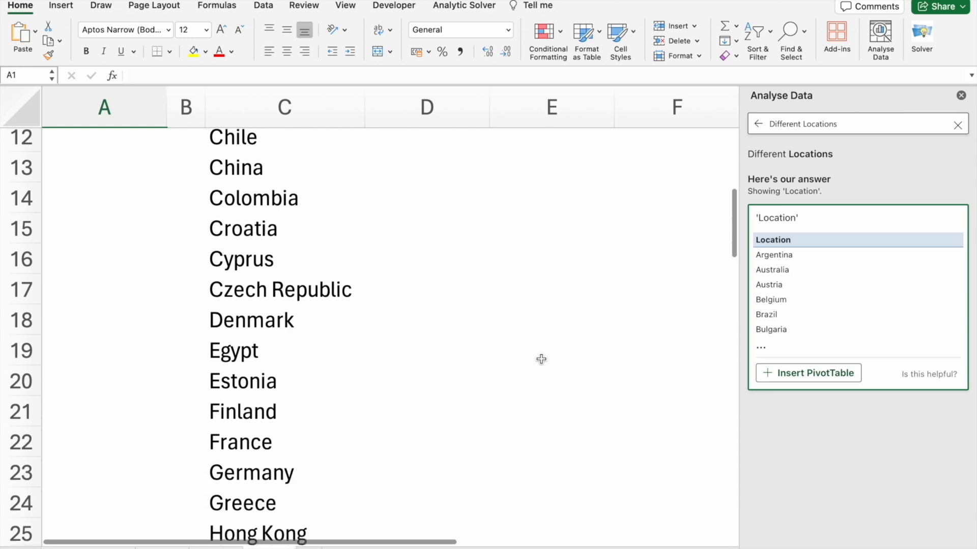
scroll(372, 272, "up", 5)
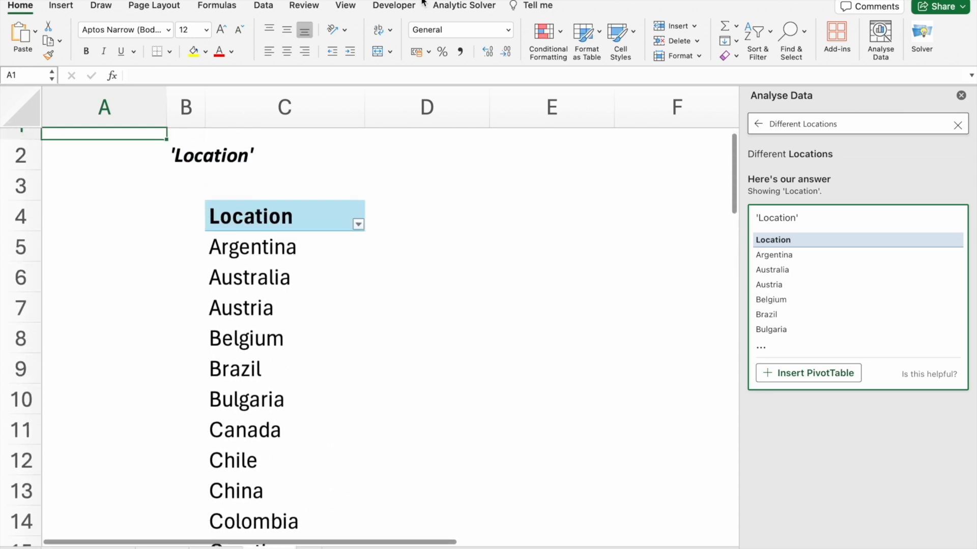
Select the country items of the Location PivotTable and review its analysis tools, field list and remaining rows.
left_click(241, 274)
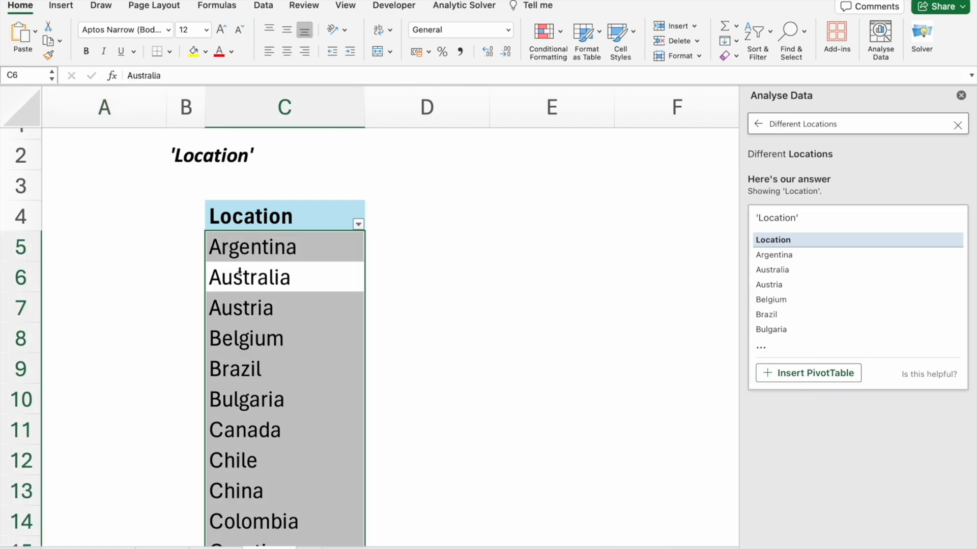
left_click(576, 6)
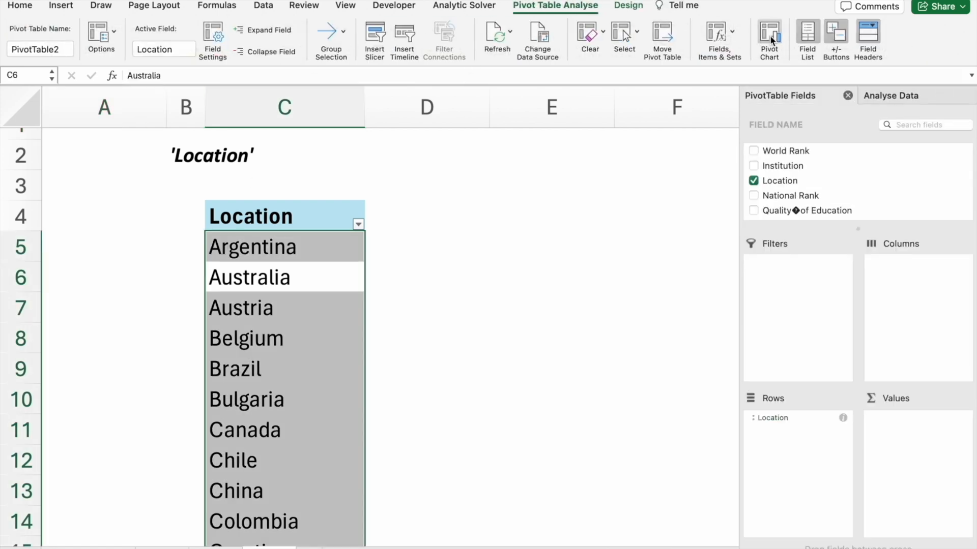
scroll(458, 260, "down", 7)
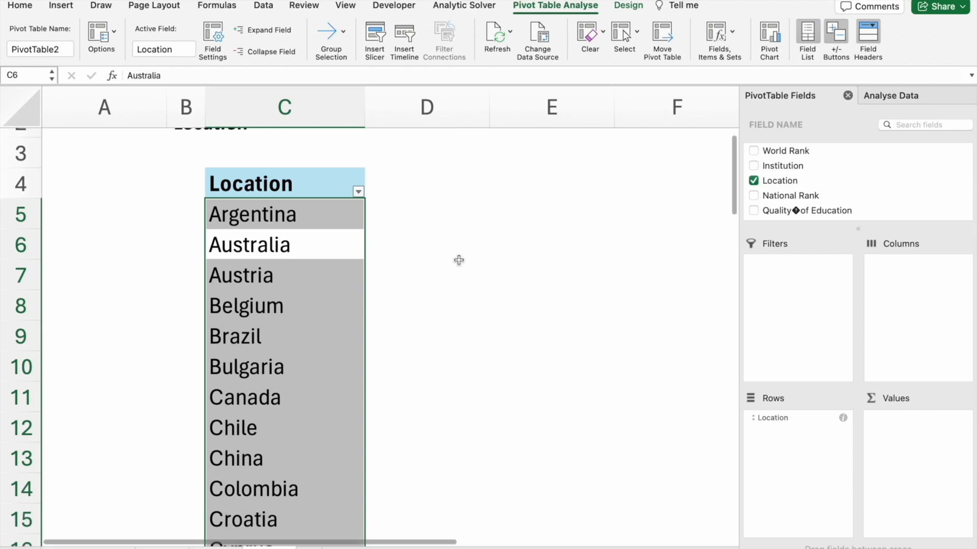
scroll(459, 260, "down", 7)
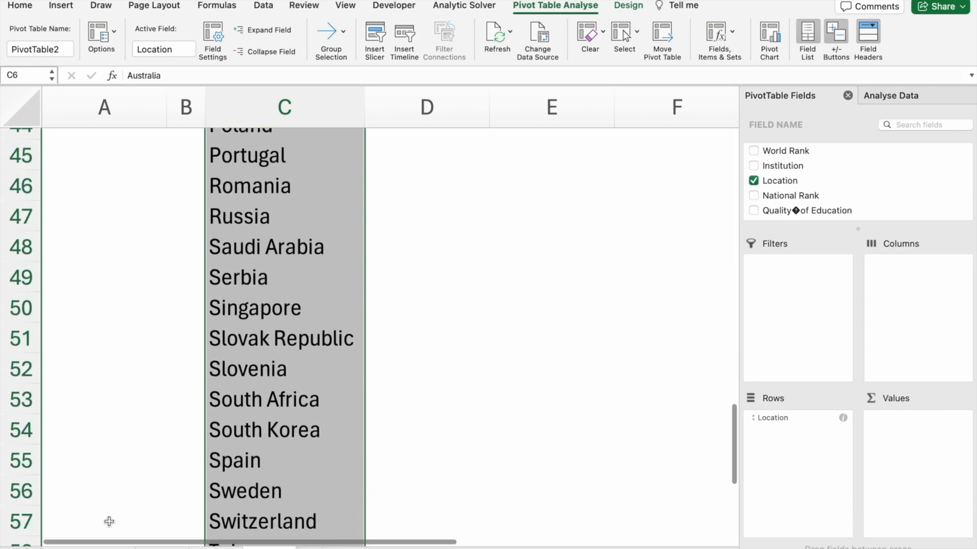
Return to the university rankings table and clear the "Different Locations" question to show the Analyse Data suggestions.
left_click(85, 547)
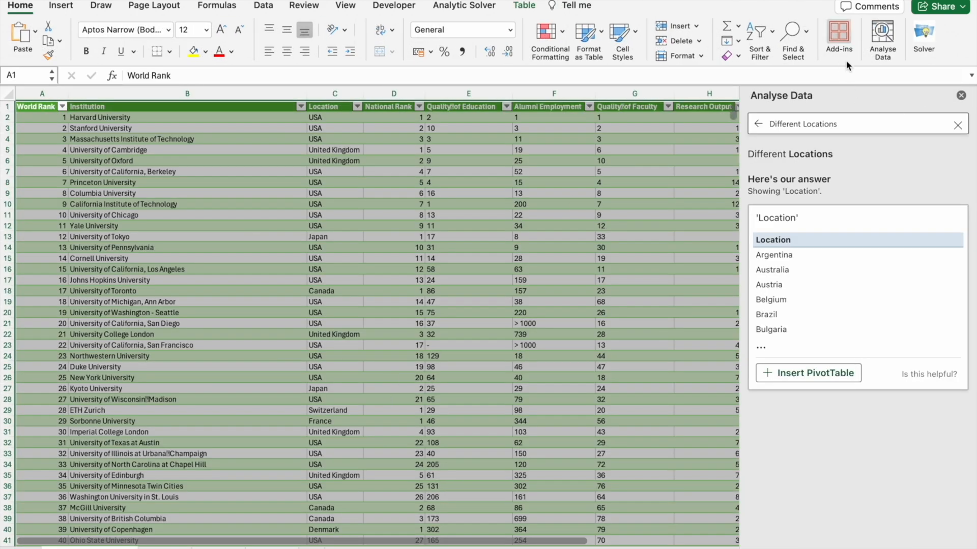
left_click(758, 124)
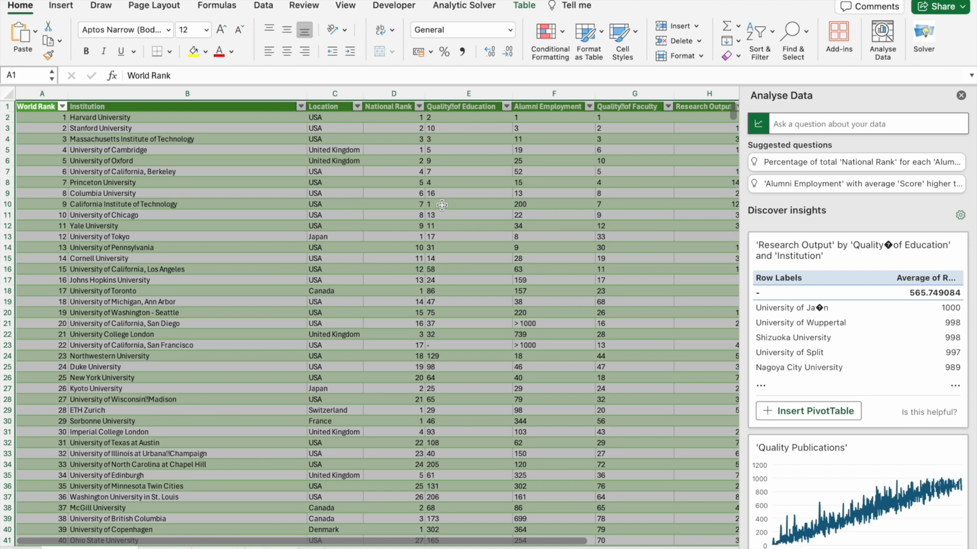